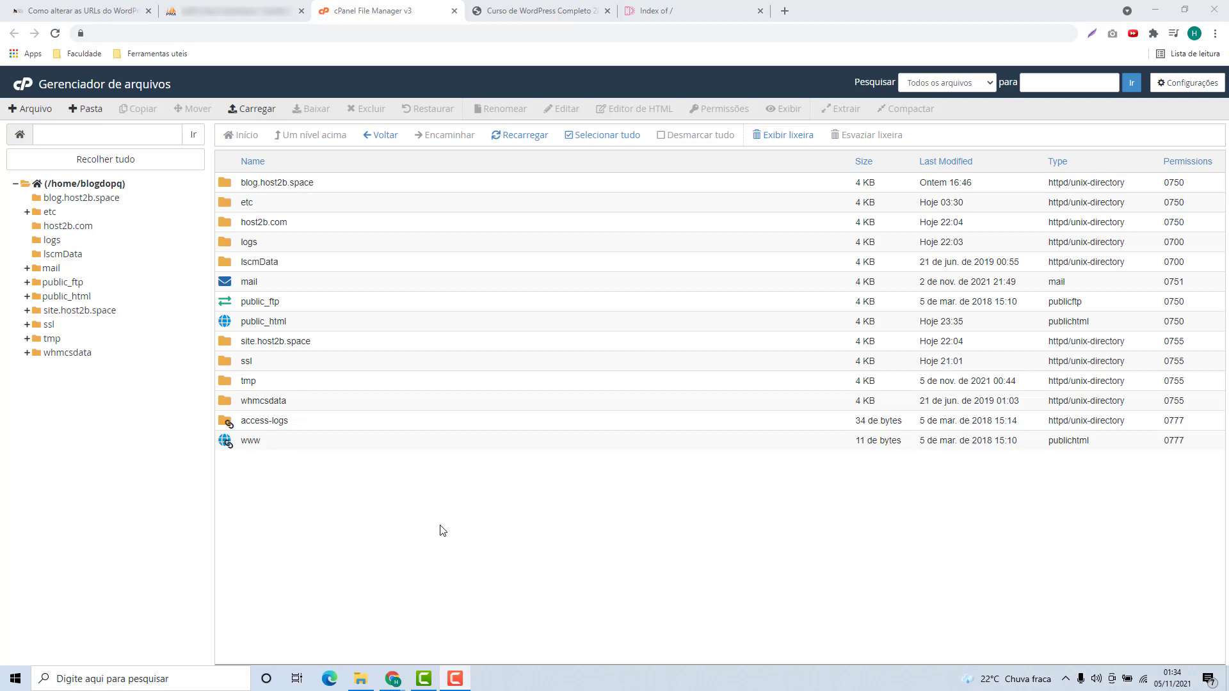
Look over the WordPress site at host2b.space and the page served at host2b.com.
left_click(503, 9)
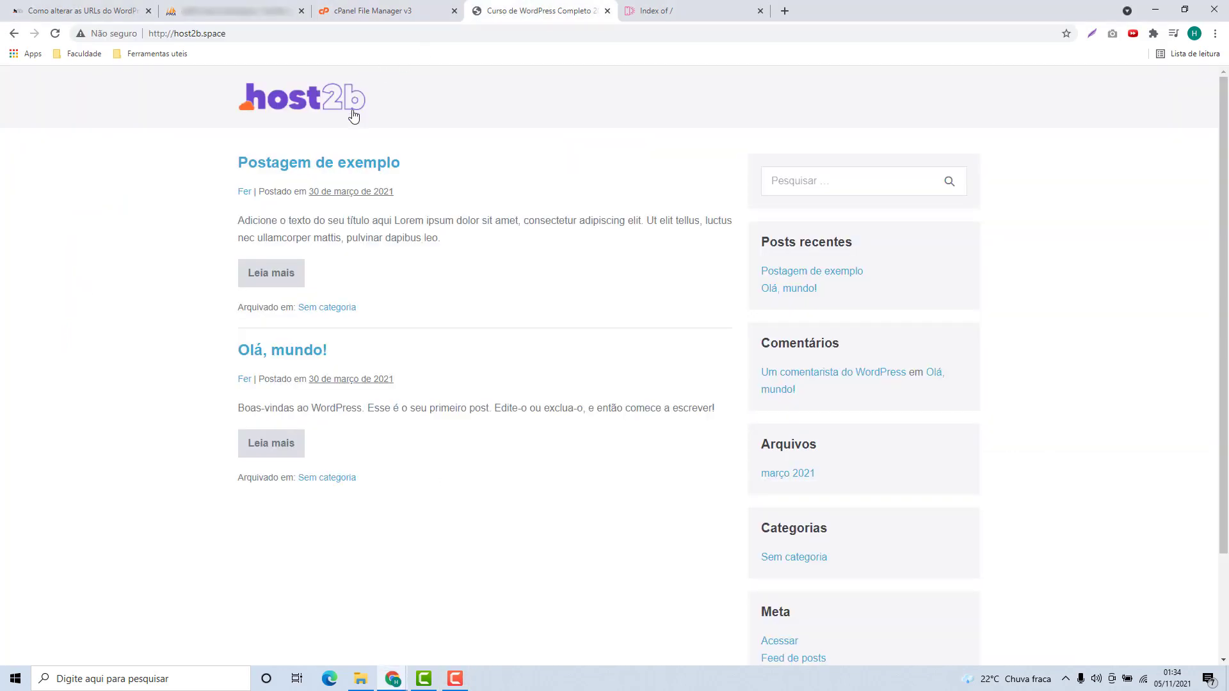
scroll(416, 237, "down", 2)
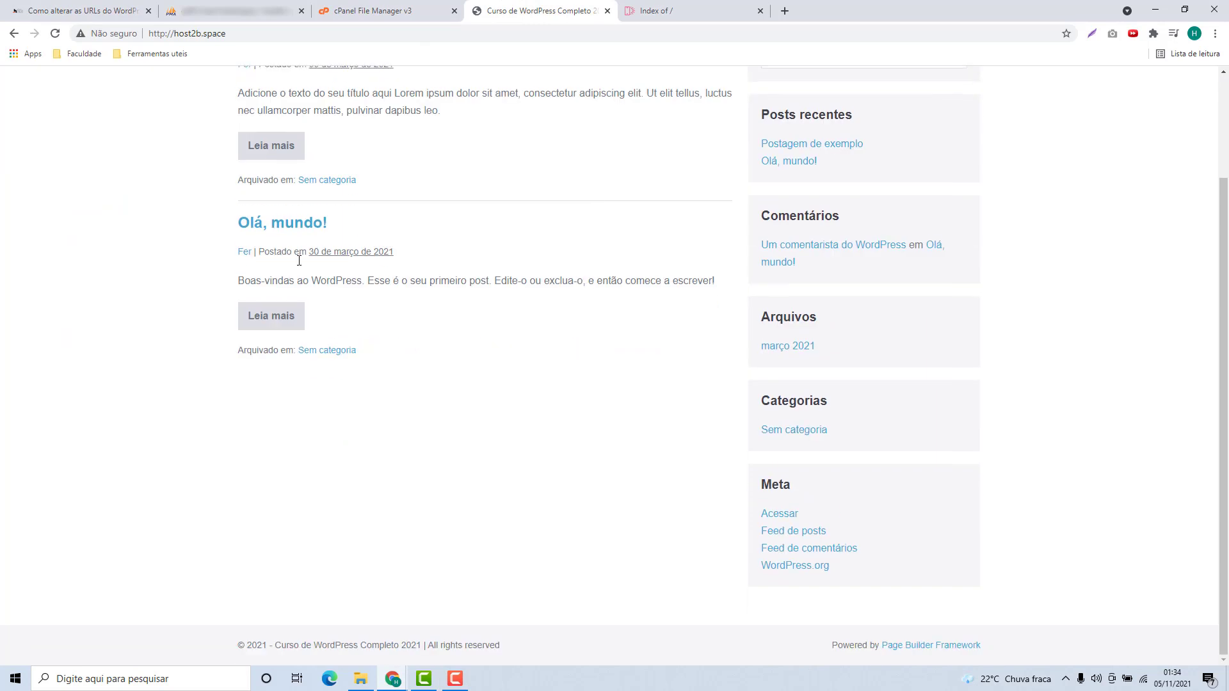
scroll(452, 483, "up", 2)
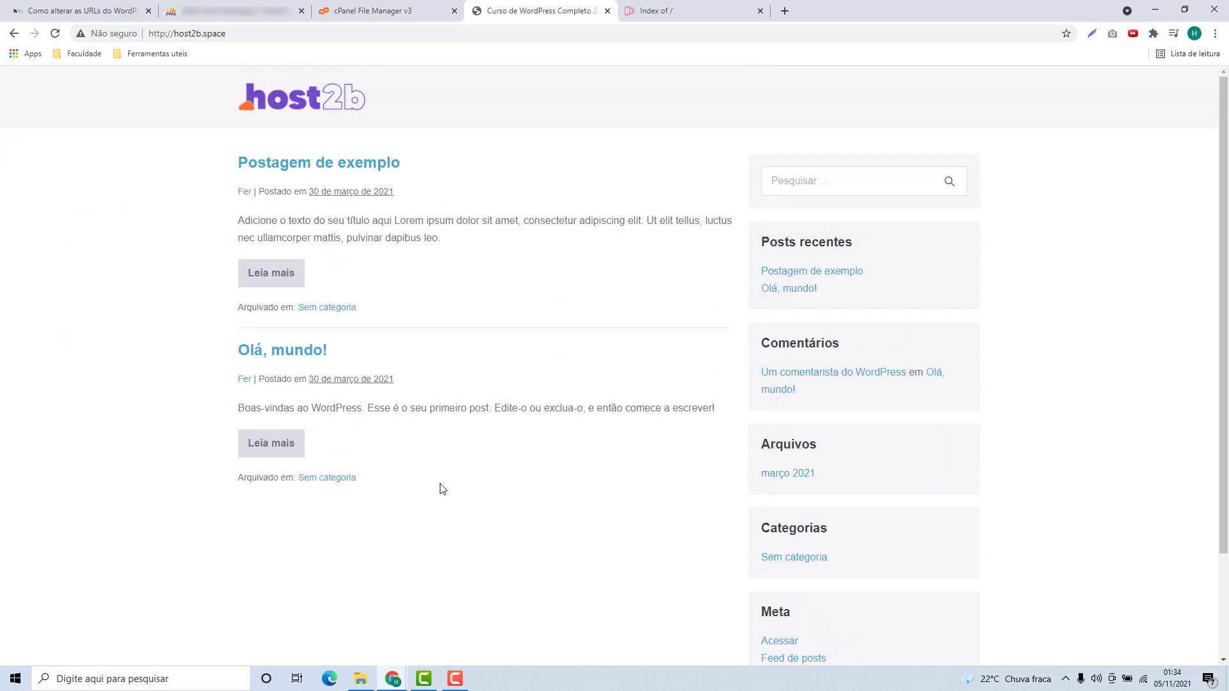
left_click(657, 9)
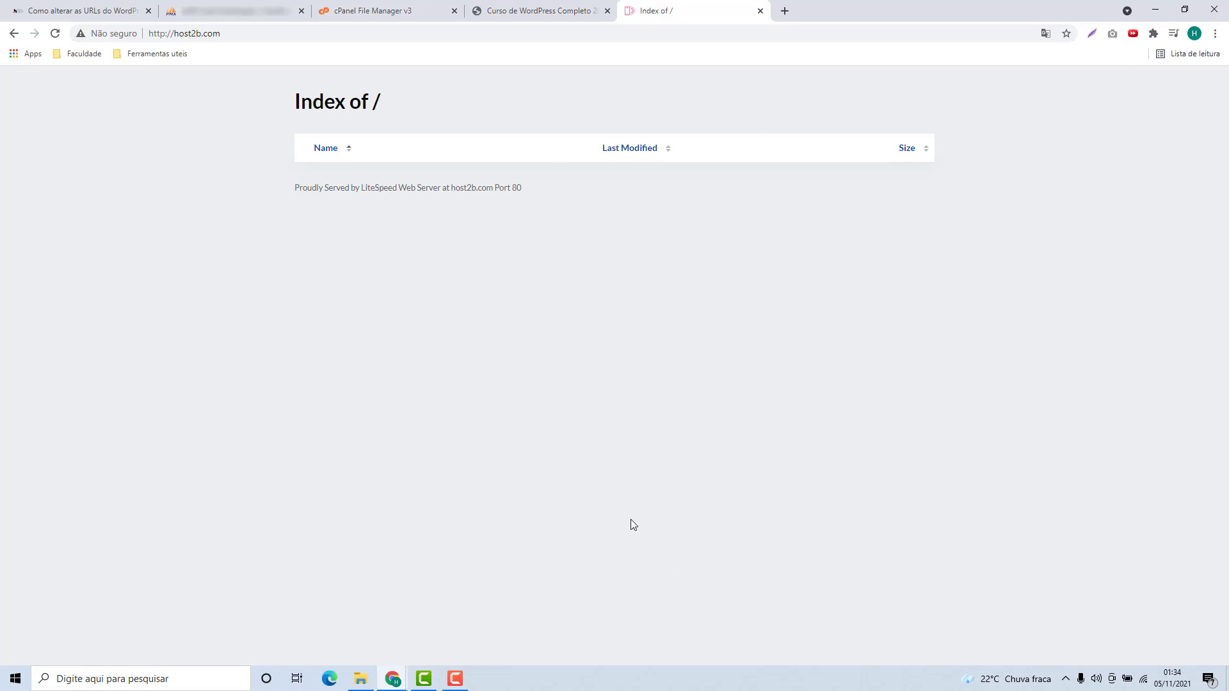
Inspect the contents of the public_html and host2b.com folders in the cPanel file manager, returning to the home directory.
left_click(407, 13)
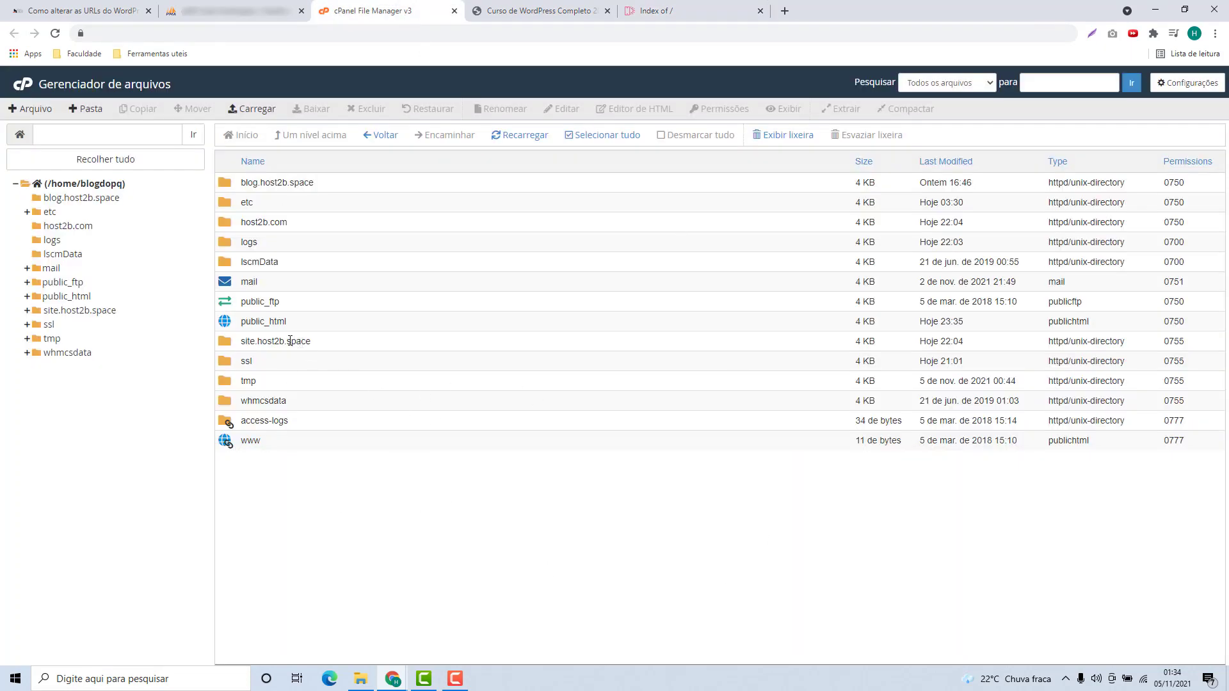
double_click(325, 326)
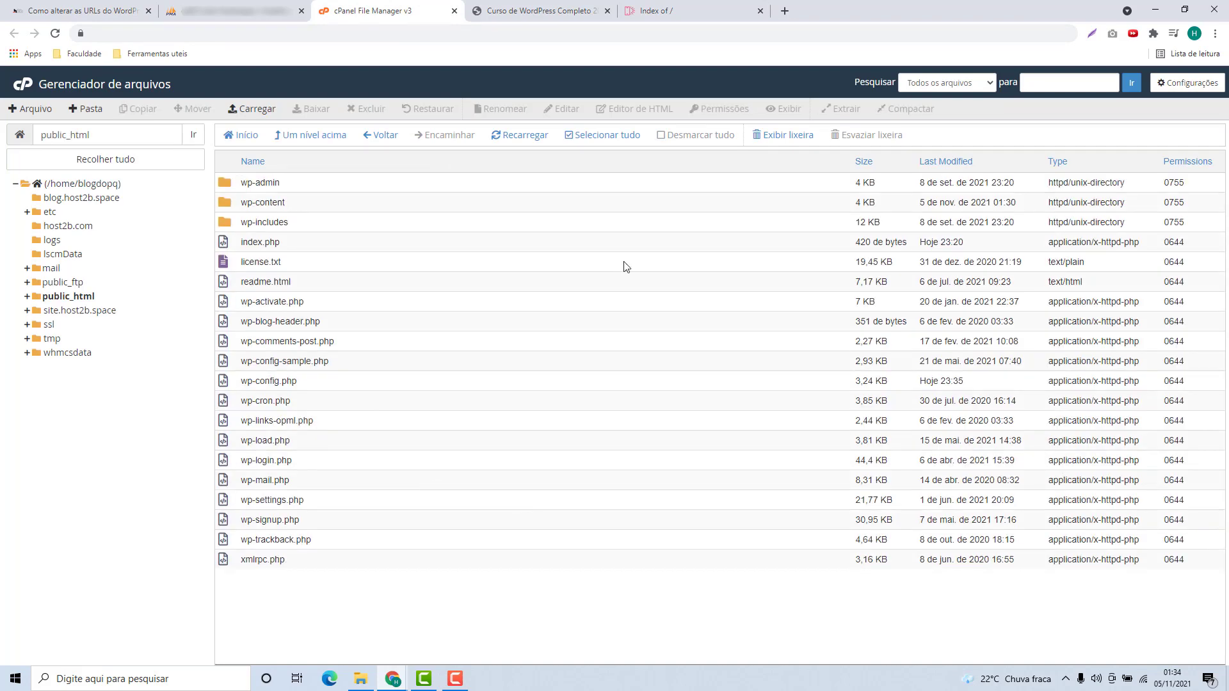
left_click(87, 187)
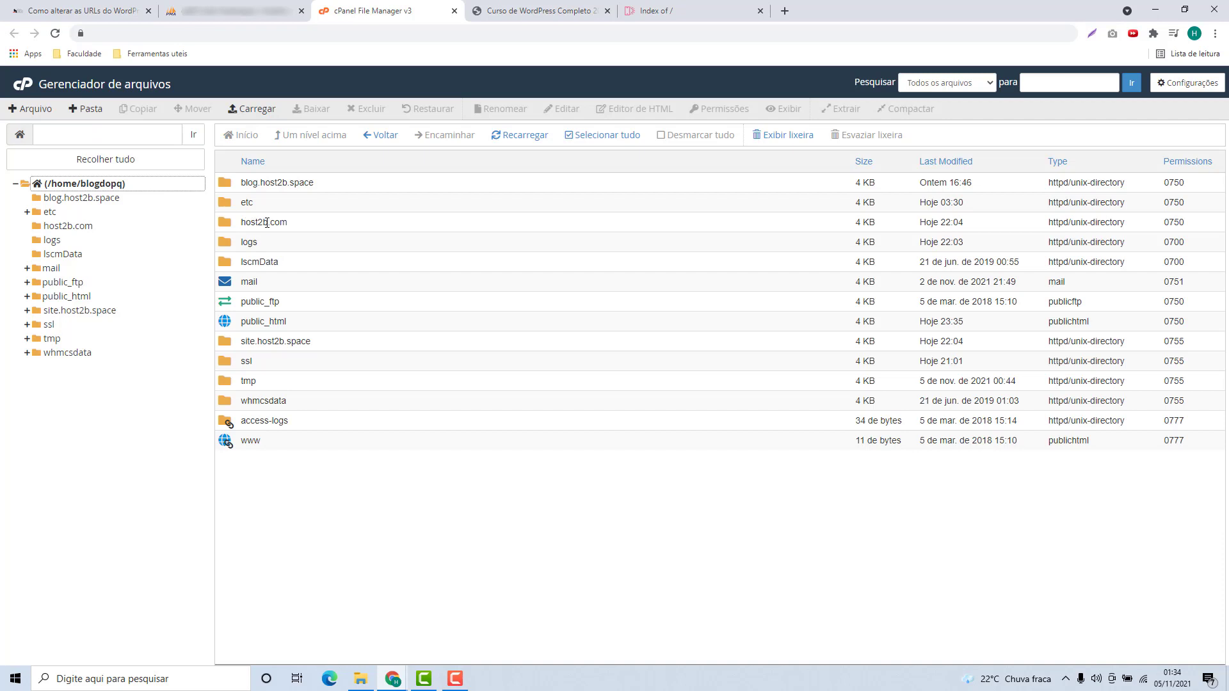
double_click(298, 221)
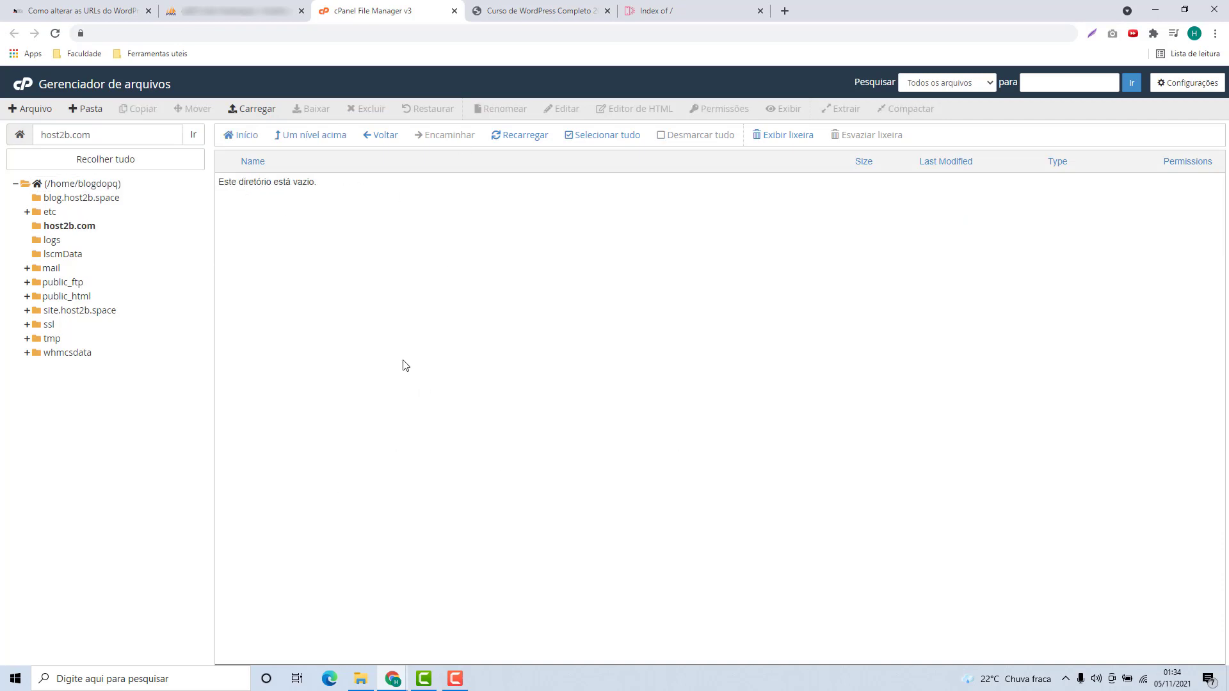
left_click(94, 185)
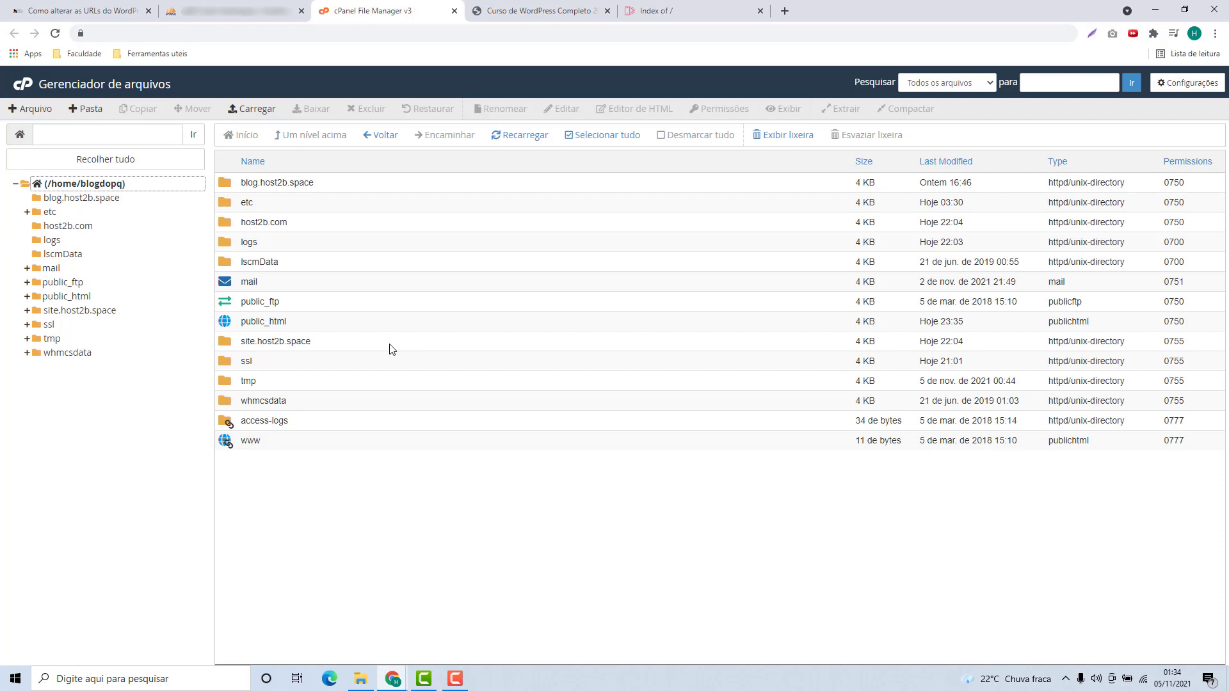
Move all files and folders from public_html, wp-admin through xmlrpc.php, to /host2b.com and open that destination folder.
double_click(309, 329)
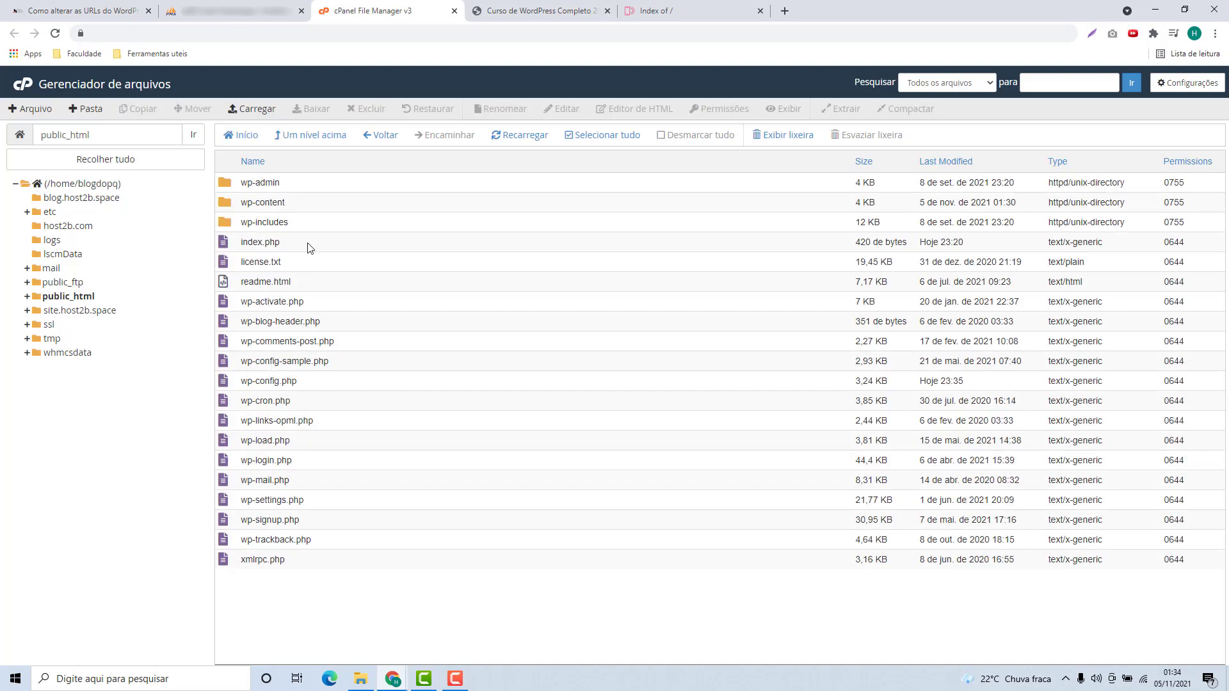
left_click(298, 182)
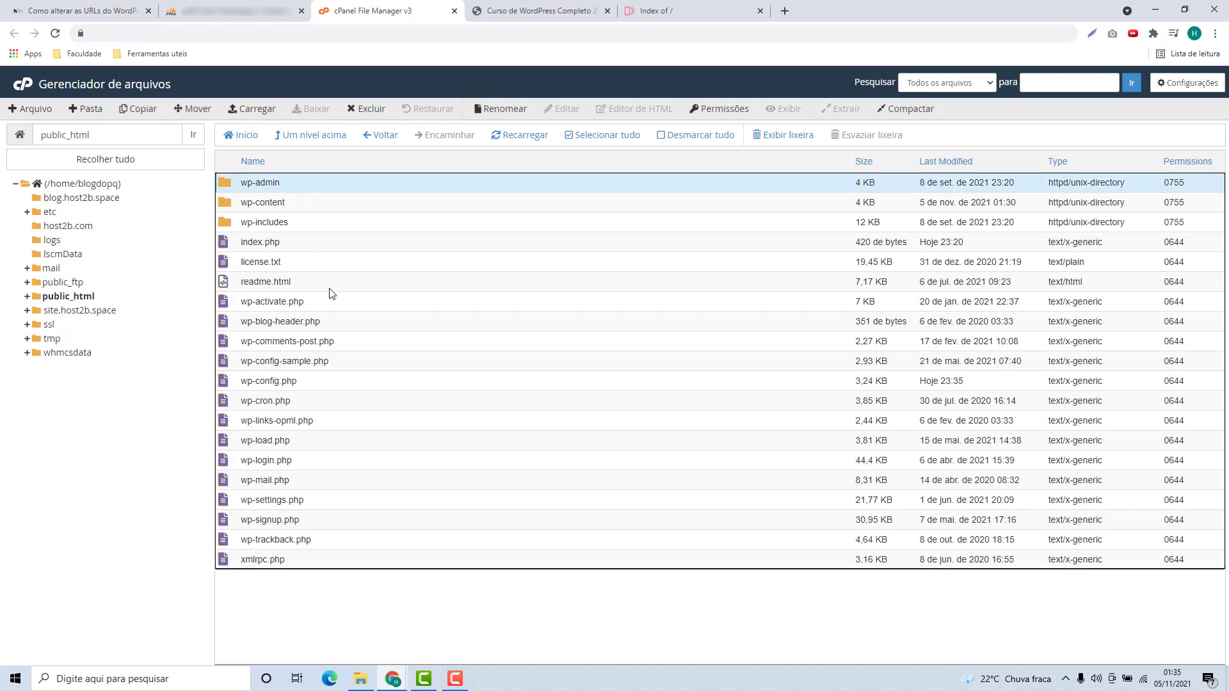
left_click(313, 566, "shift")
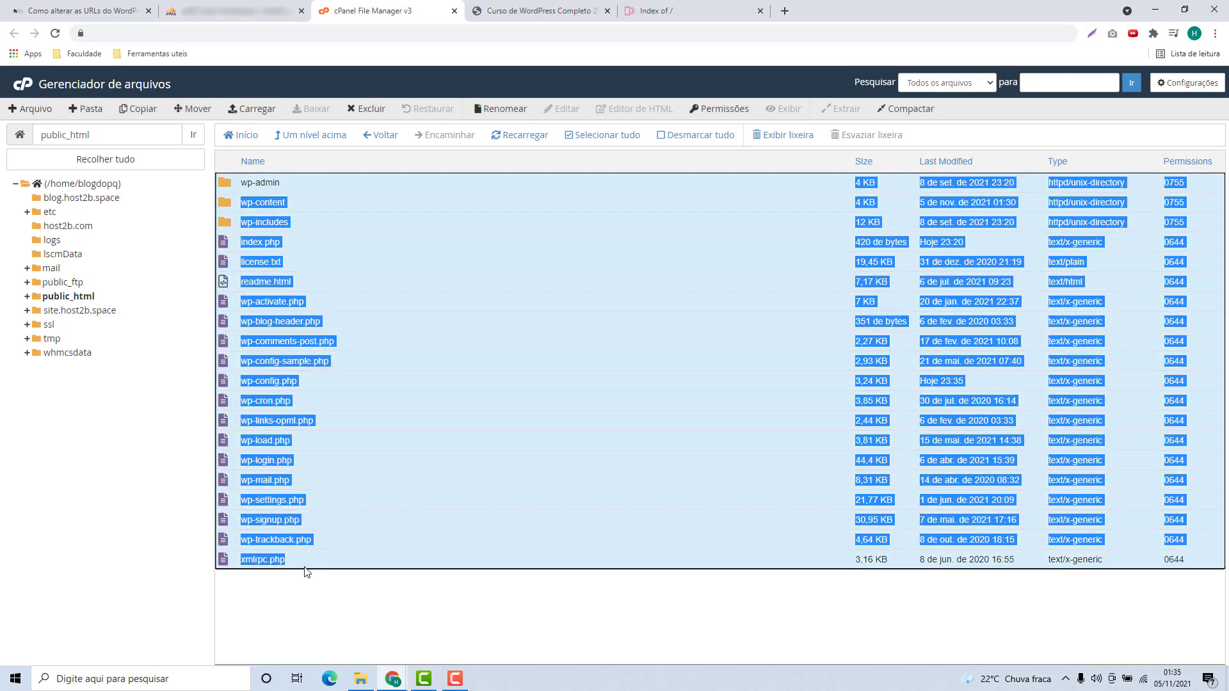
left_click(315, 626)
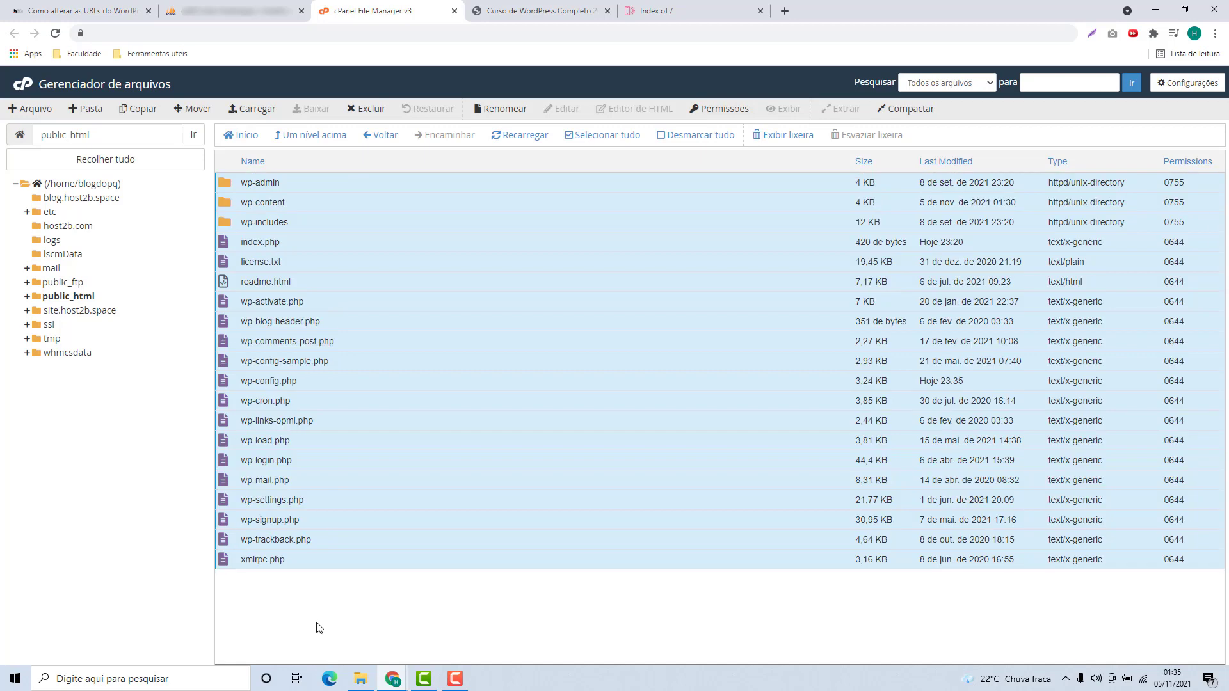
left_click(198, 110)
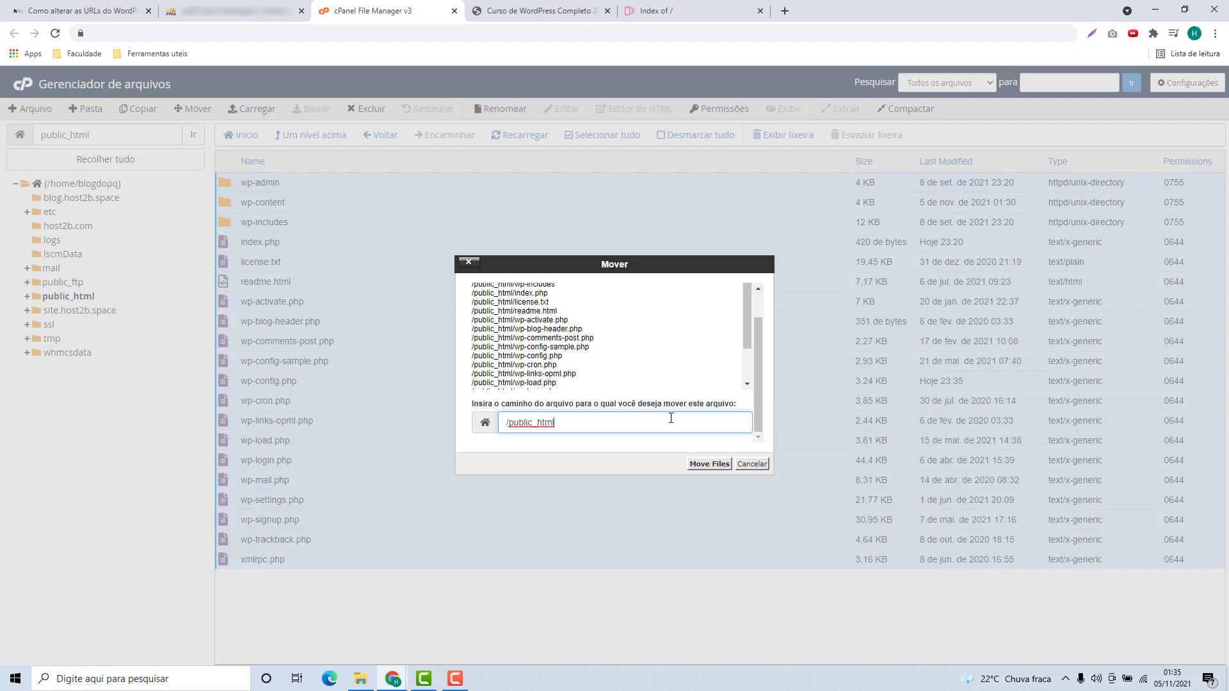
left_click_drag(671, 418, 492, 442)
left_click(487, 430)
left_click_drag(570, 424, 511, 441)
key("BackSpace")
type("host2b.com")
left_click(696, 465)
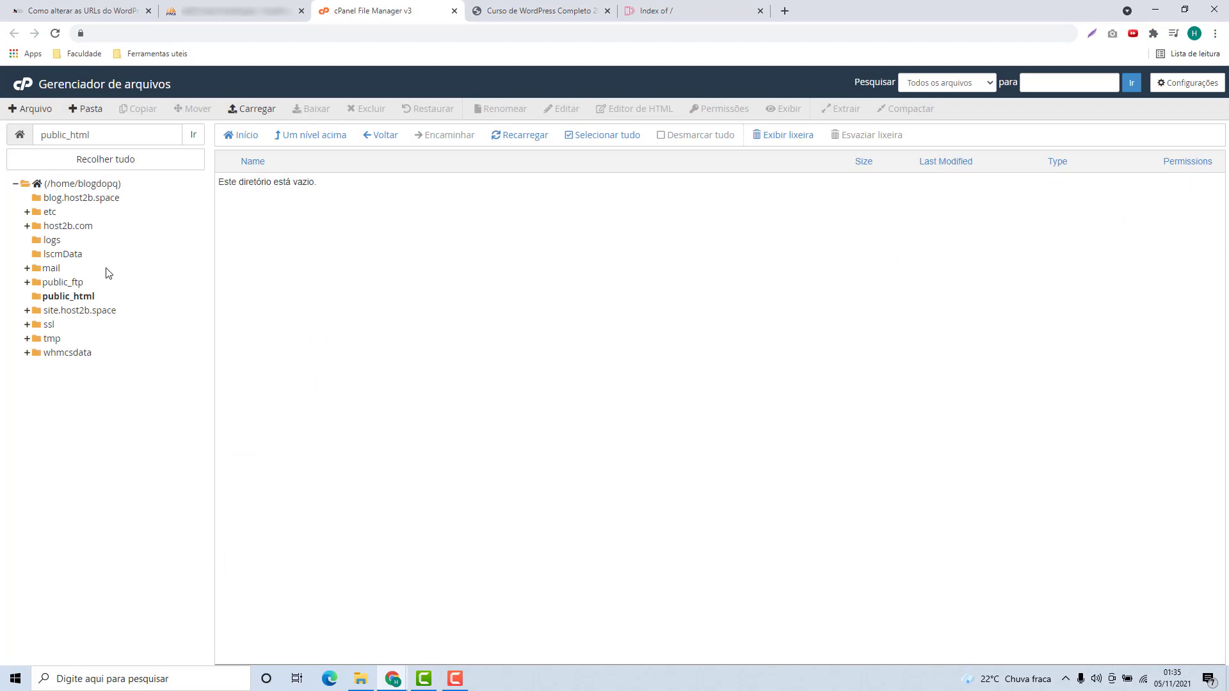
left_click(64, 230)
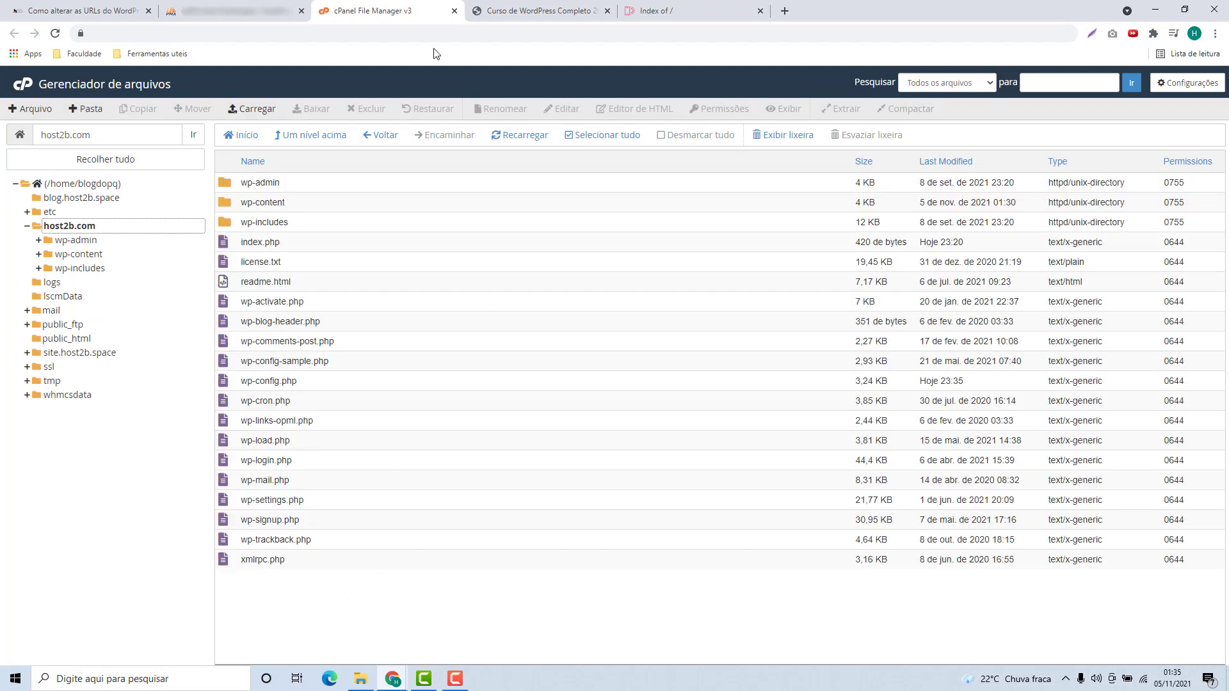
Reload host2b.space and host2b.com to check how each domain responds after the file move.
left_click(507, 16)
left_click(510, 31)
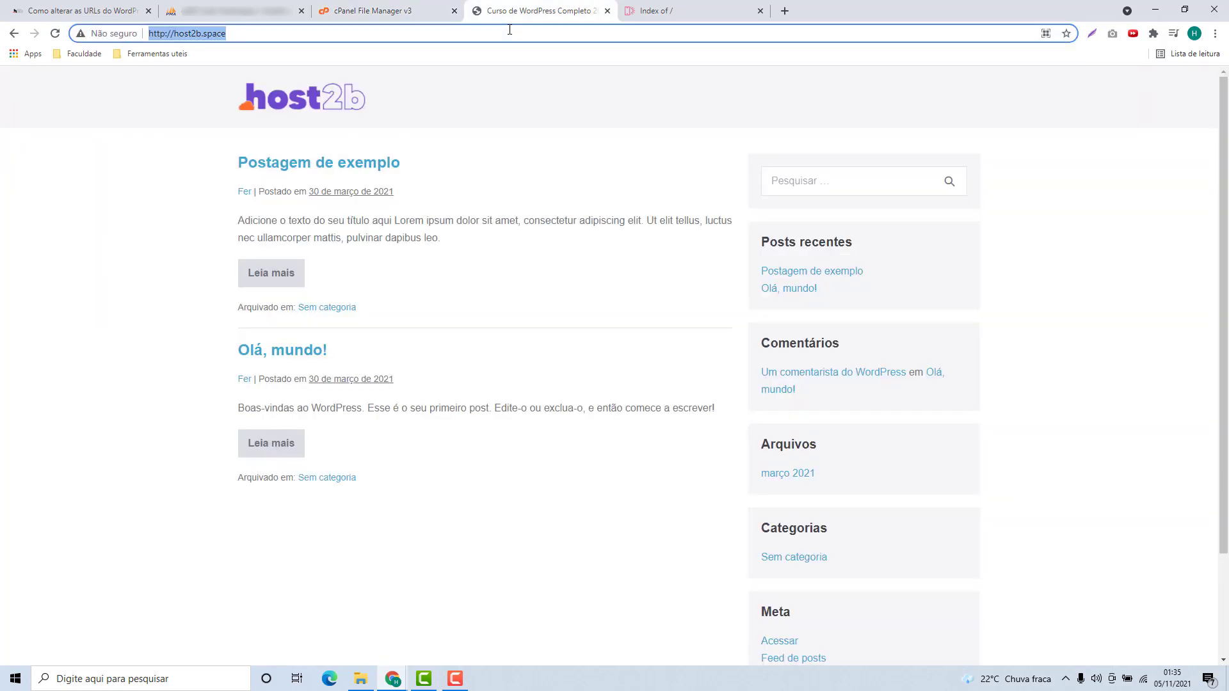
key("Return")
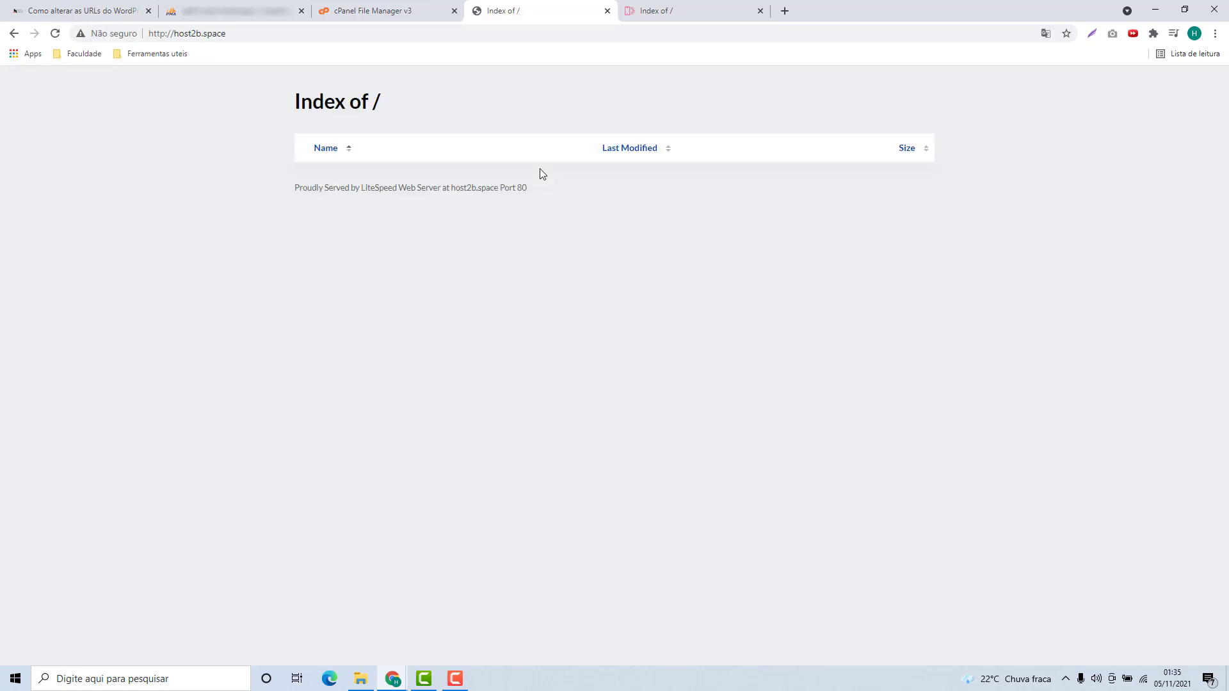
left_click(654, 17)
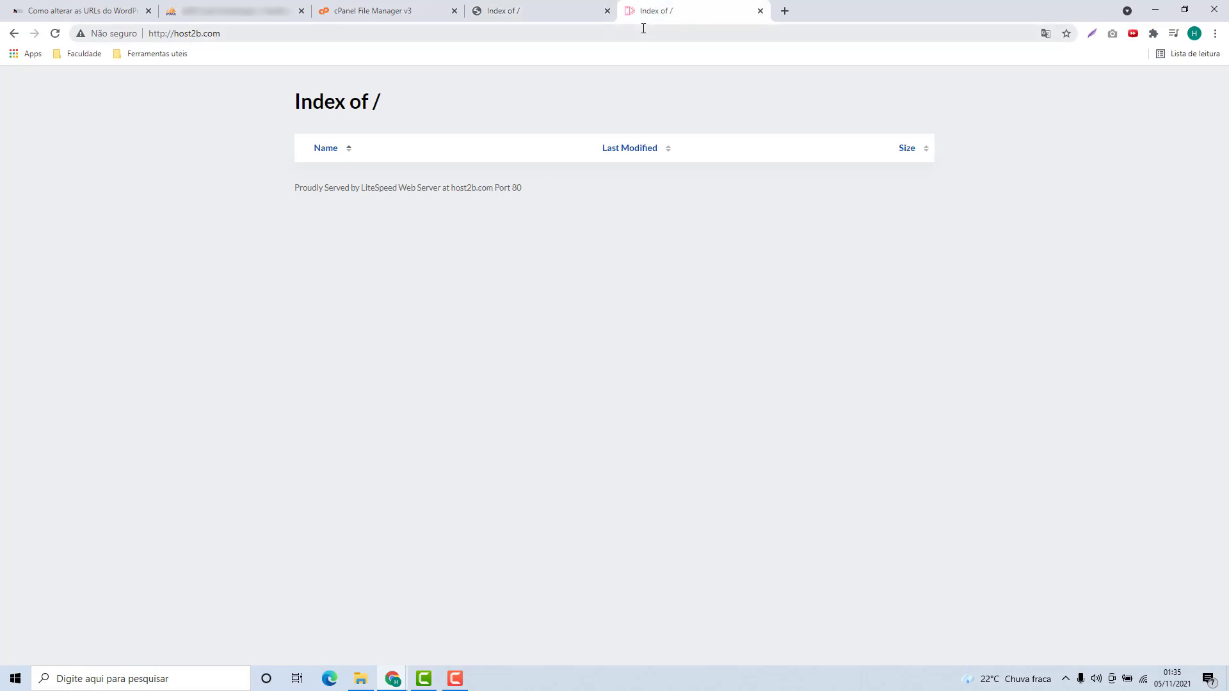
left_click(643, 28)
key("Return")
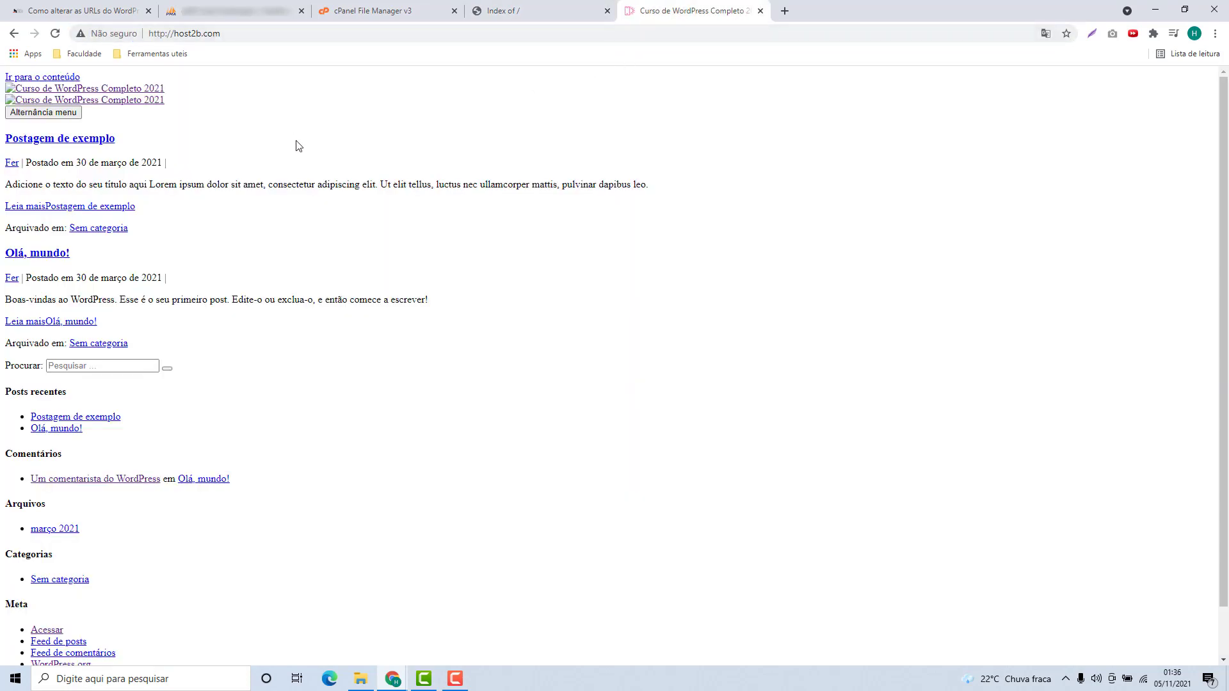
scroll(289, 256, "down", 2)
scroll(212, 615, "up", 2)
Switch to phpMyAdmin, refresh the database list, and open the wp_options table of the blogdopq_wp database.
left_click(252, 17)
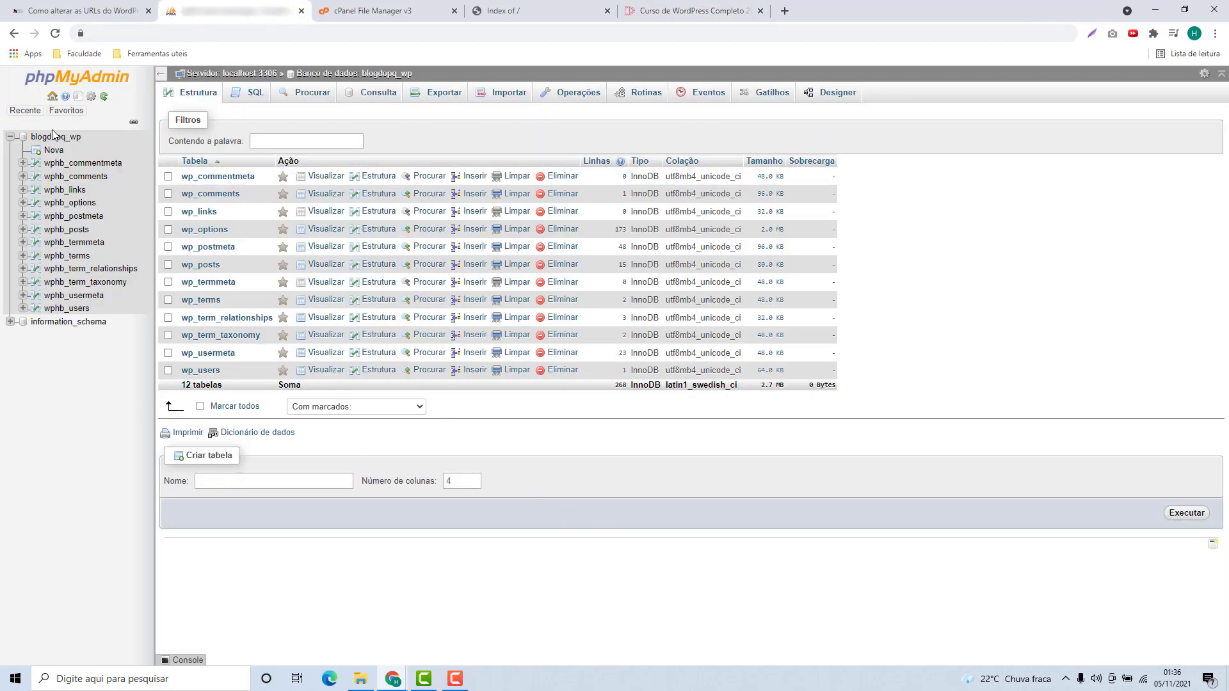
left_click(61, 85)
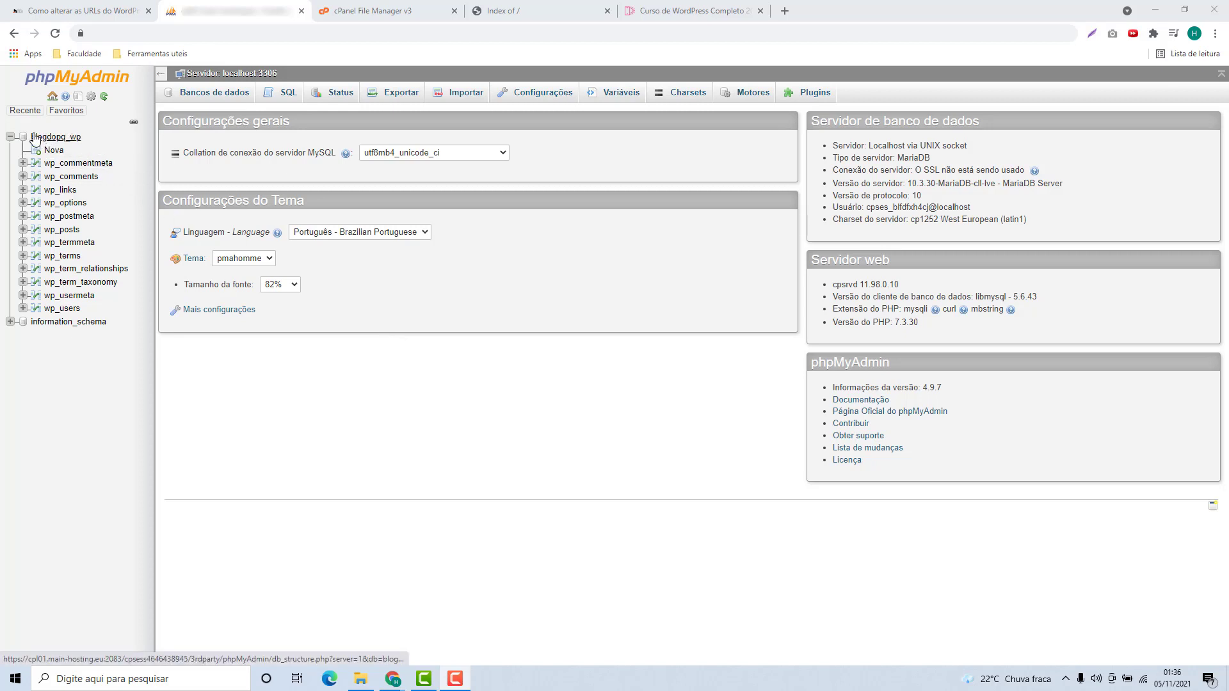
left_click(59, 141)
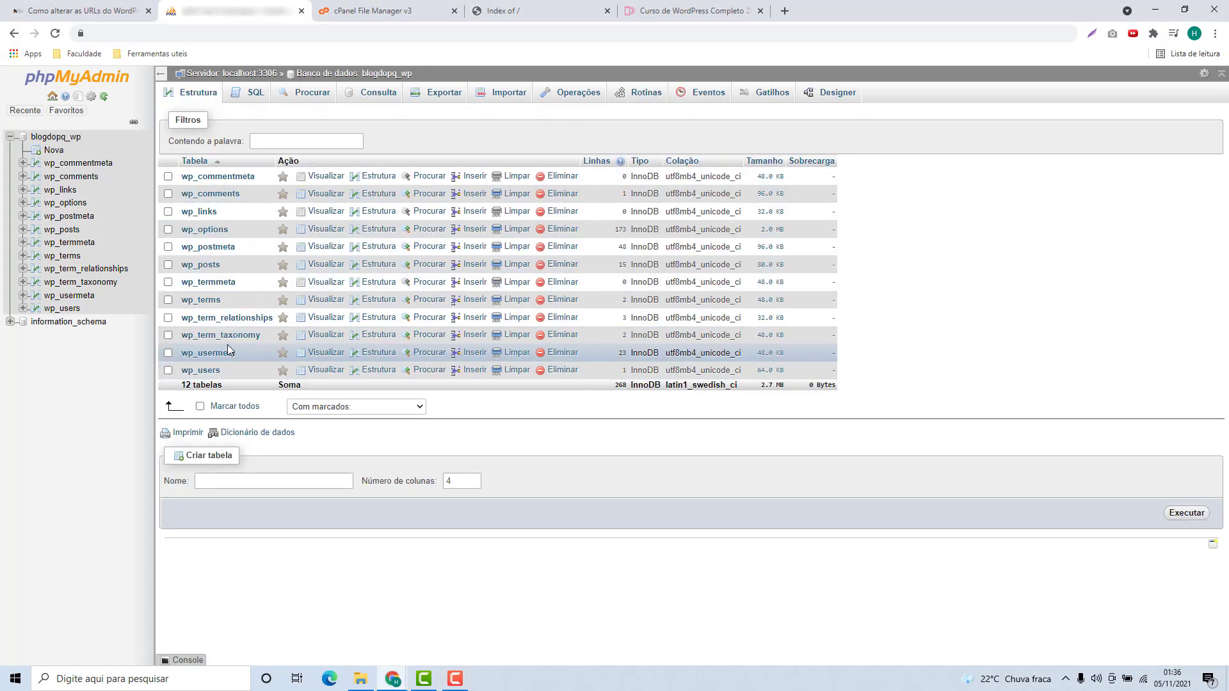
left_click(205, 231)
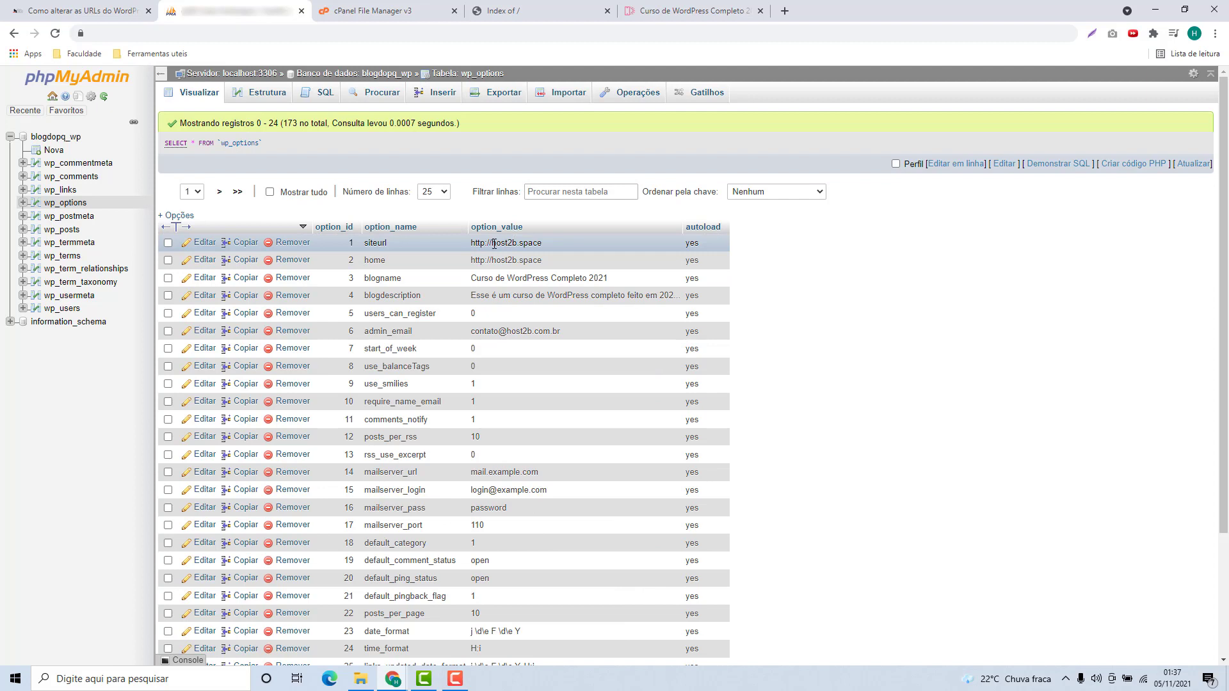
double_click(523, 243)
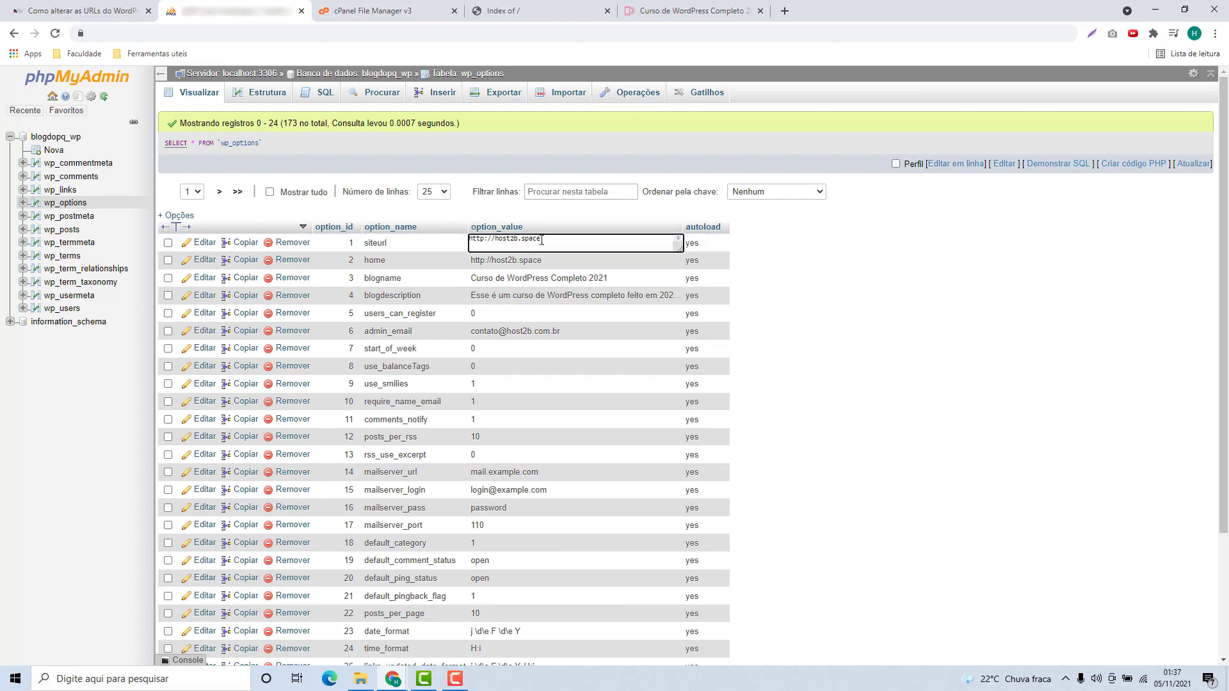
left_click_drag(541, 241, 498, 244)
key("BackSpace")
type("host2b.com")
left_click(765, 263)
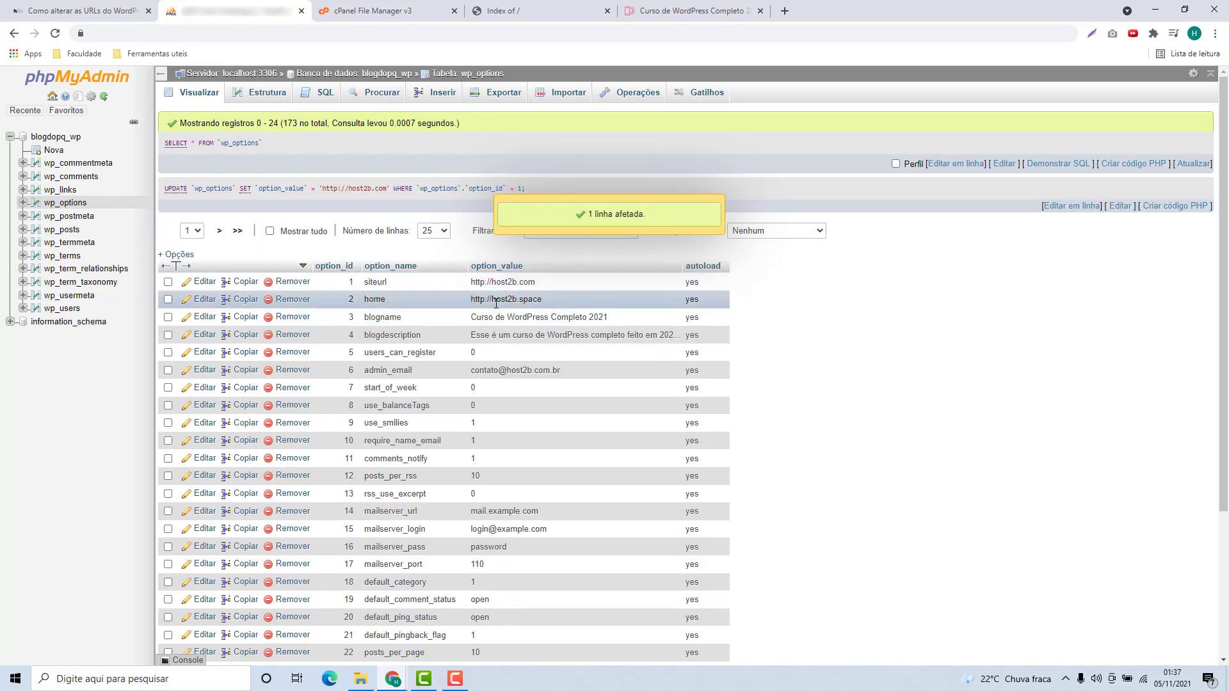
double_click(495, 302)
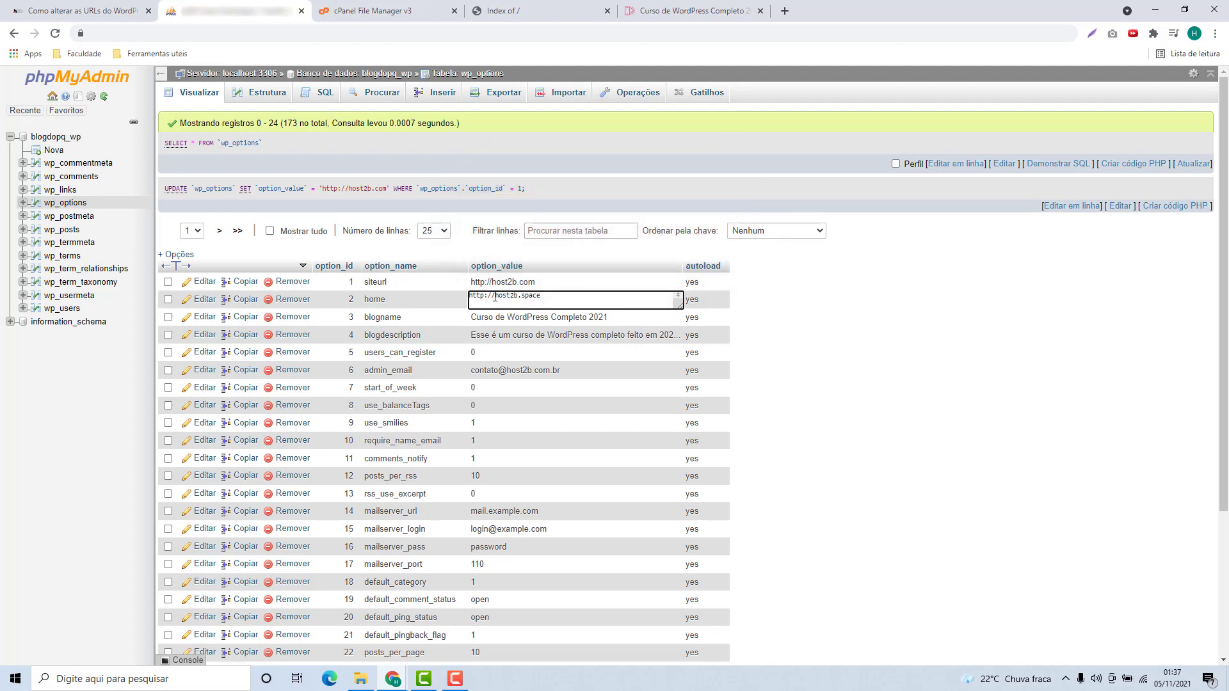
left_click_drag(494, 297, 549, 298)
type("host")
key("Return")
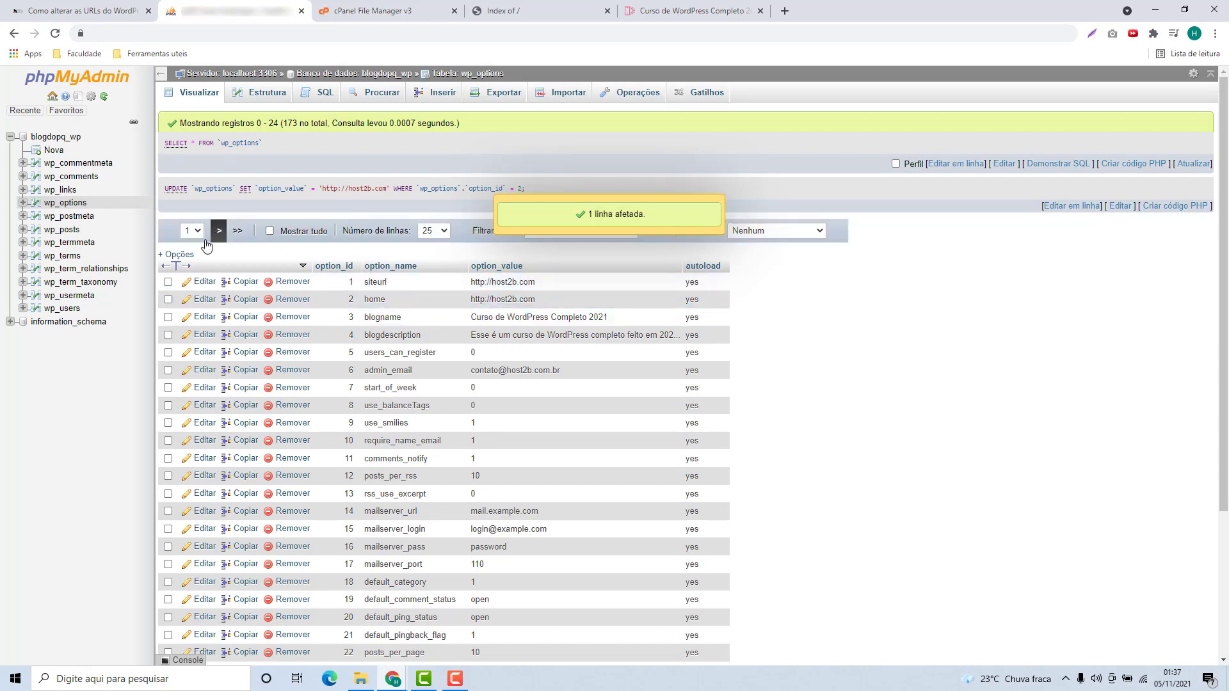
Examine the wp_posts table's rows, including the URLs stored in the guid column.
left_click(69, 235)
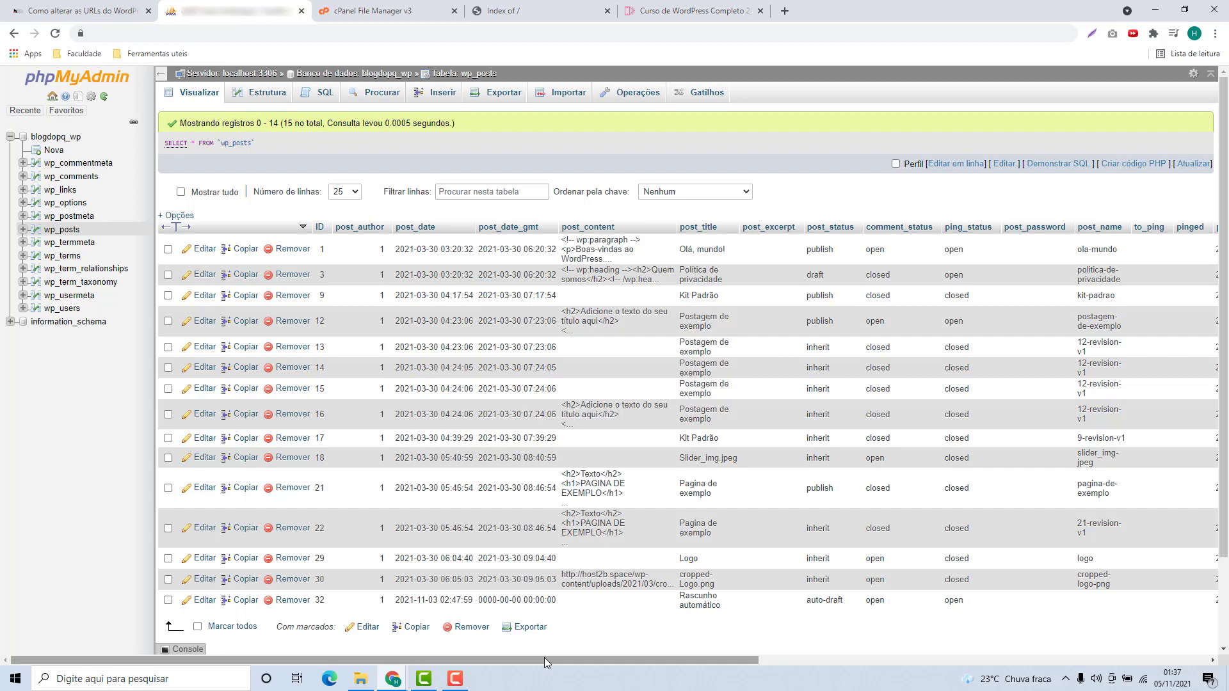
left_click_drag(544, 658, 935, 646)
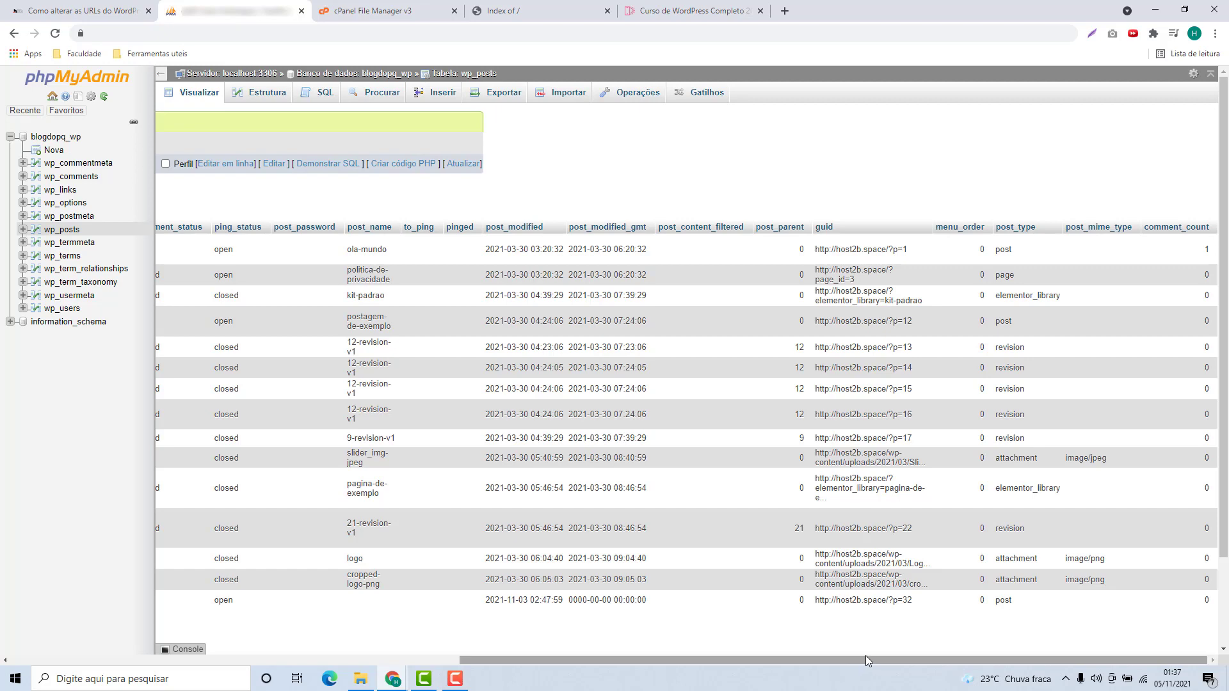
left_click_drag(847, 663, 384, 664)
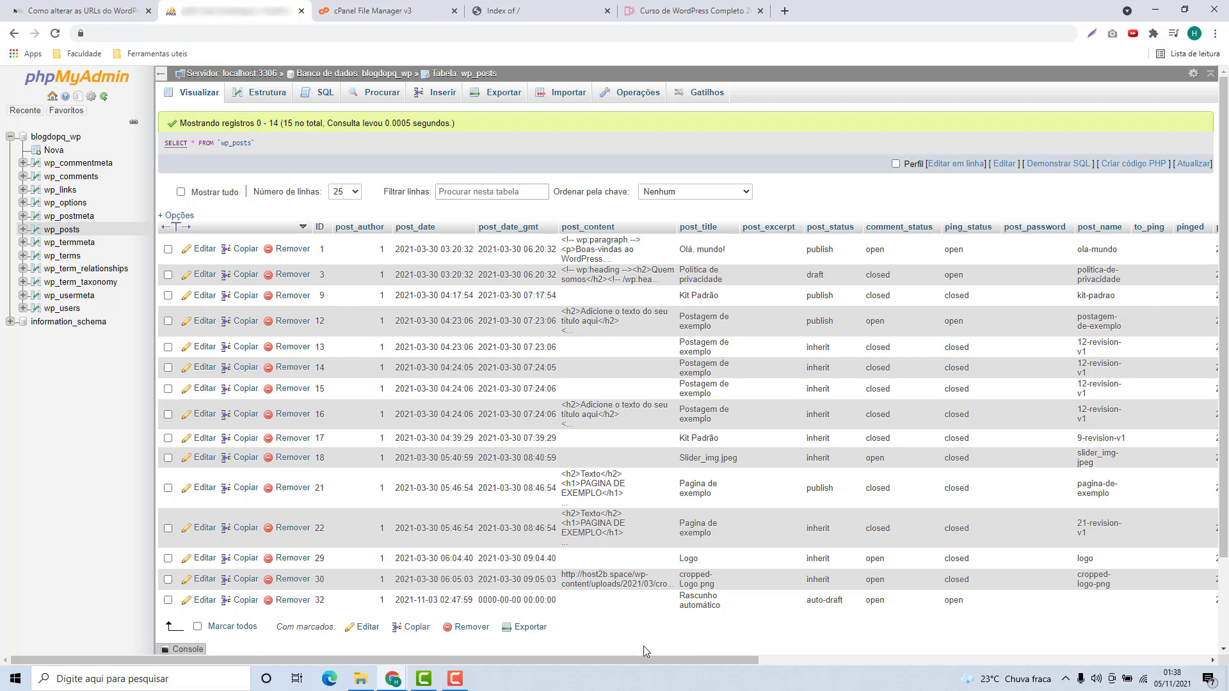
Open the SQL query editor for the wp_posts table and clear its default SELECT query.
left_click(320, 94)
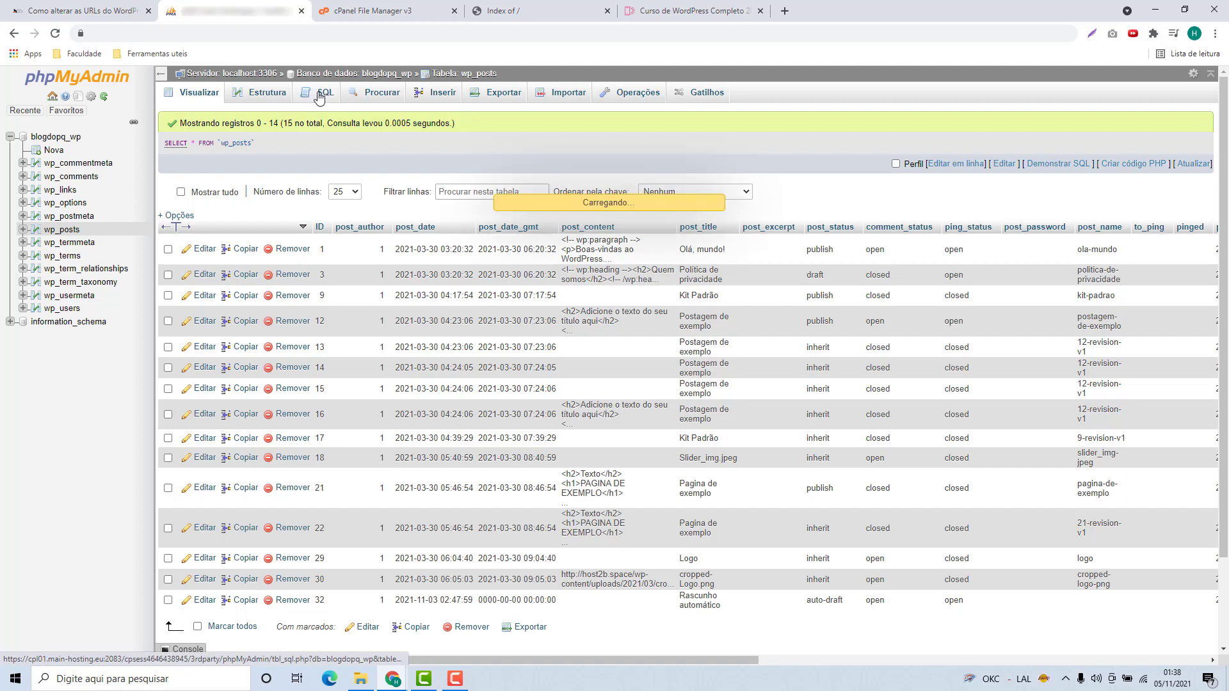
left_click_drag(338, 142, 194, 141)
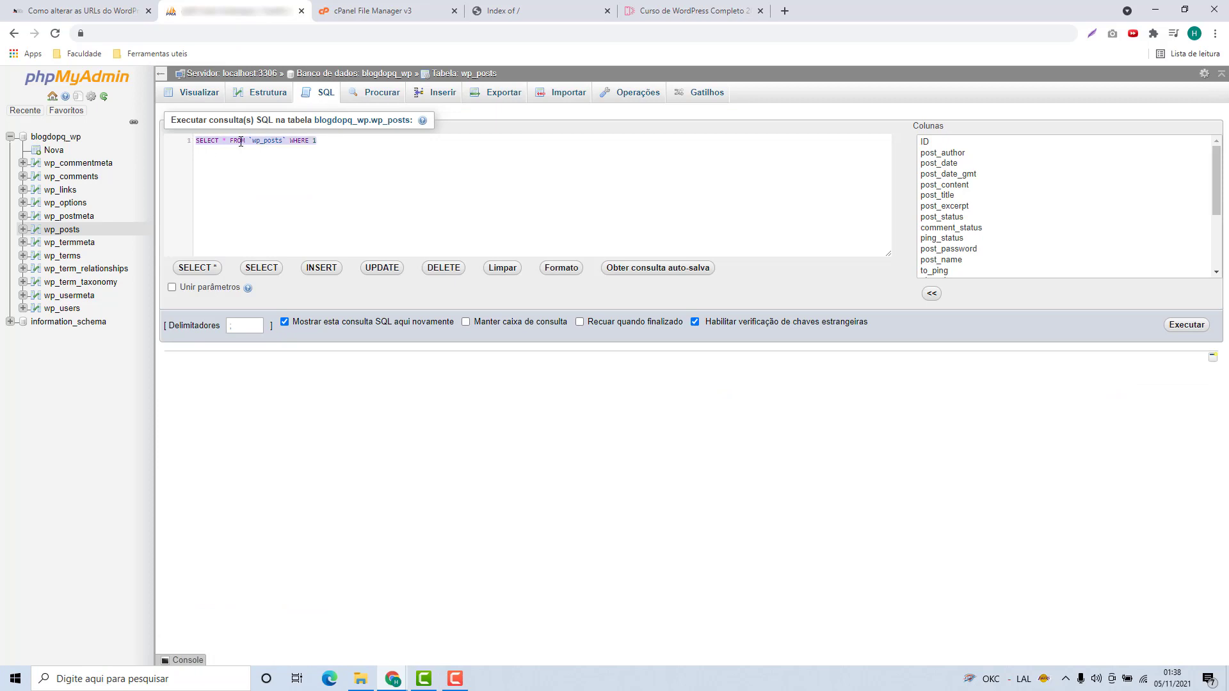
key("BackSpace")
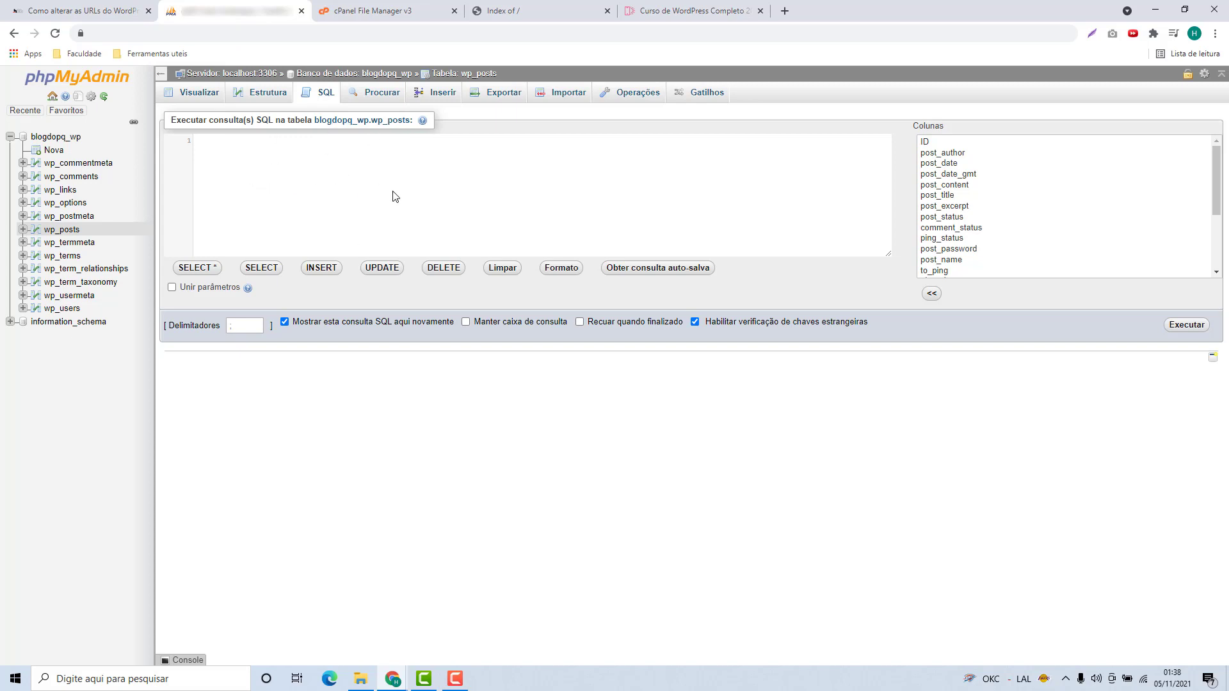
Copy the two UPDATE wp_posts statements from the host2b.net article on changing WordPress URLs into phpMyAdmin's empty SQL query.
left_click(80, 14)
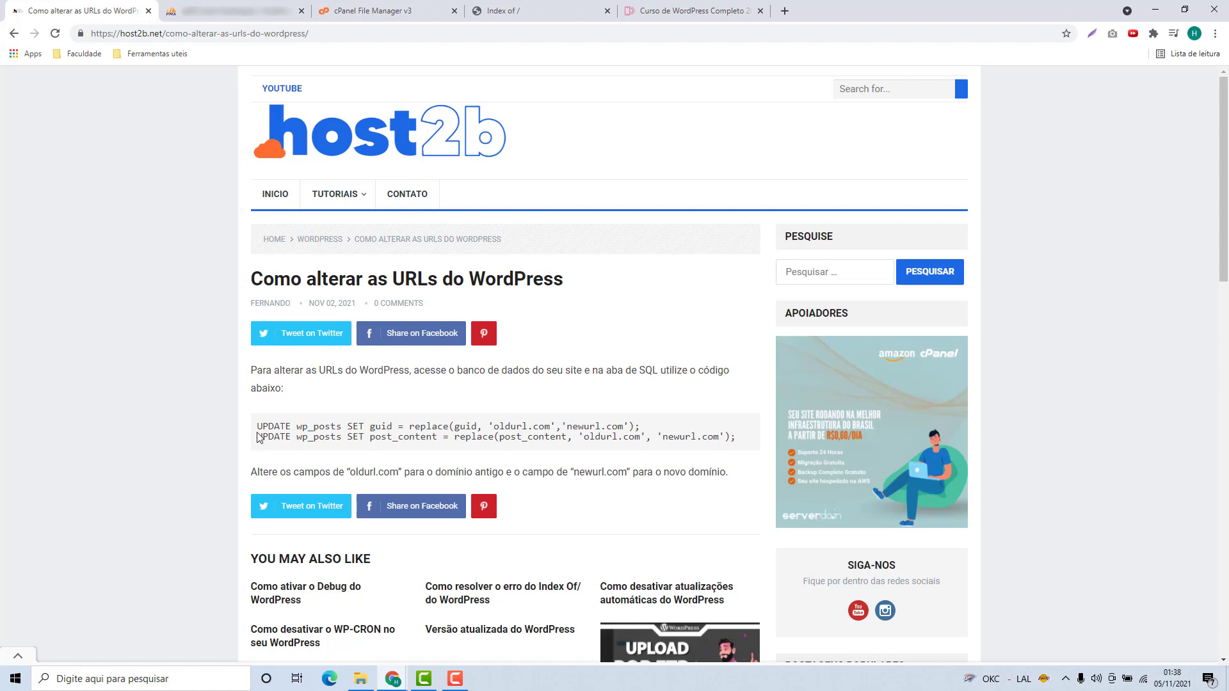
left_click_drag(257, 426, 742, 441)
key("ctrl+c")
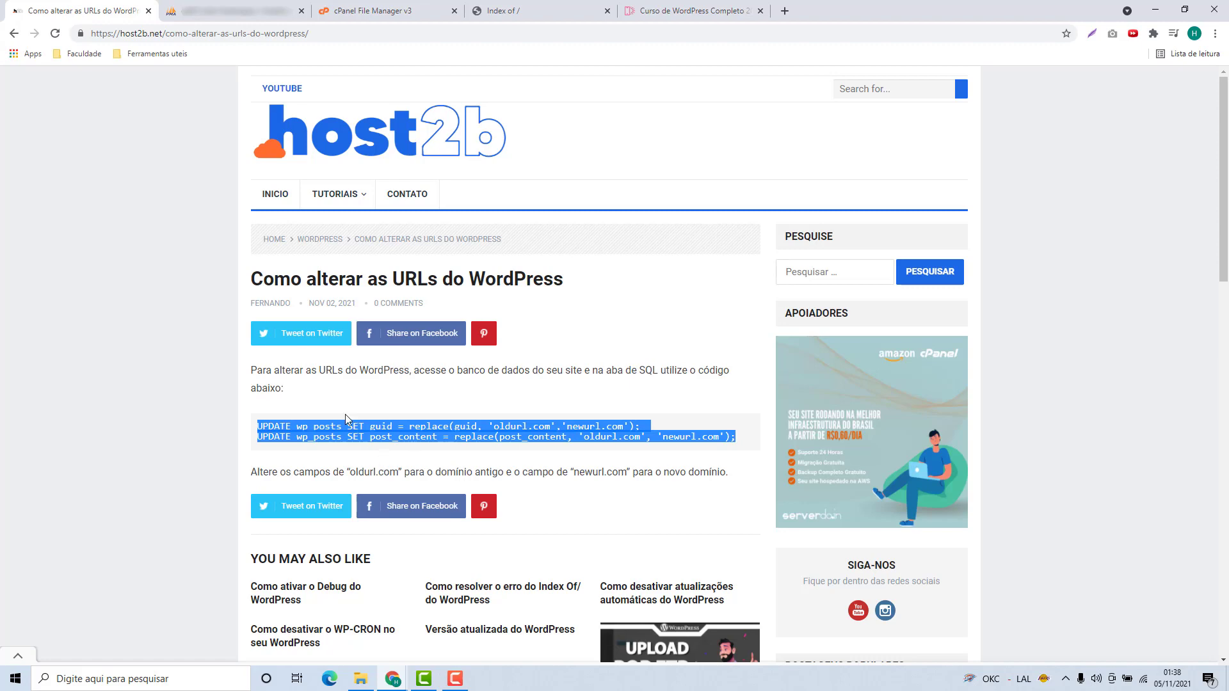
left_click(221, 19)
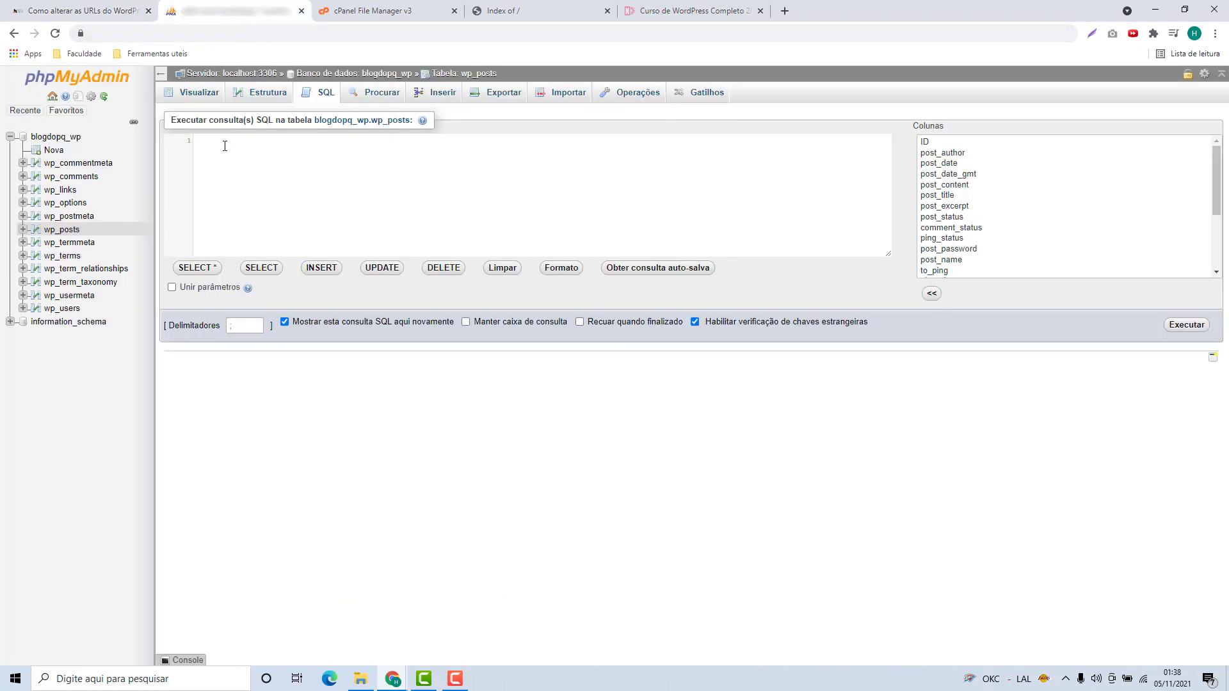
left_click(231, 152)
key("ctrl+v")
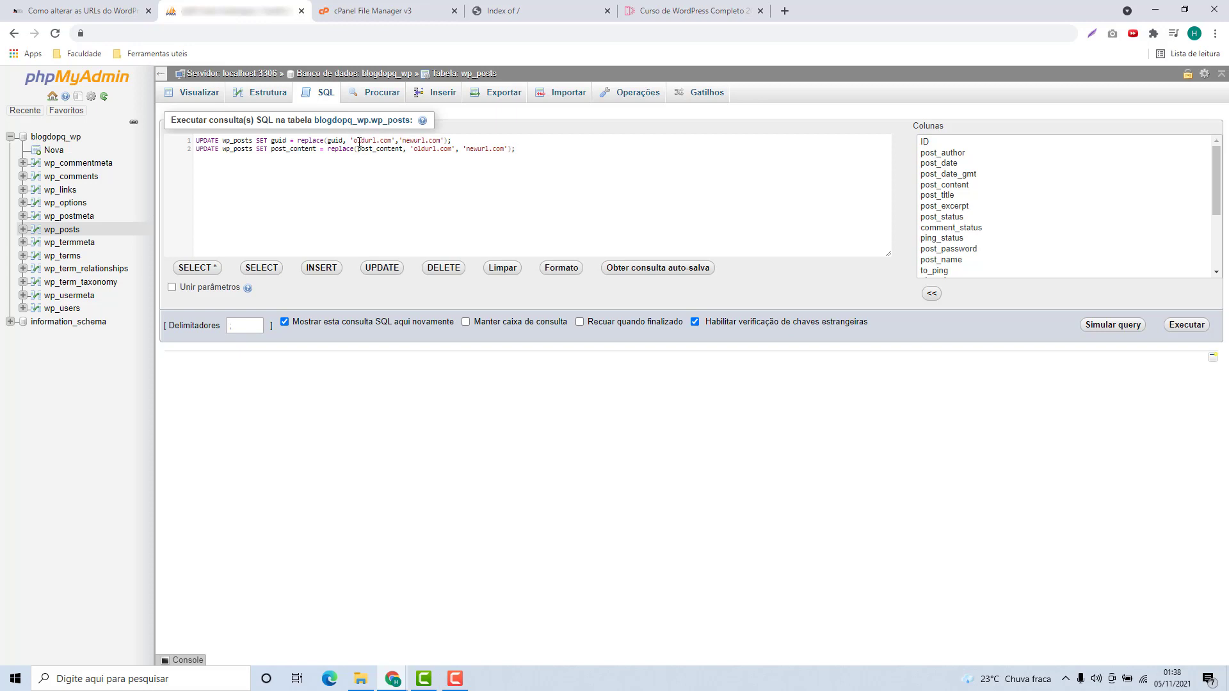
Replace the oldurl.com placeholder with host2b.space in both the guid and post_content UPDATE statements.
left_click_drag(354, 140, 392, 143)
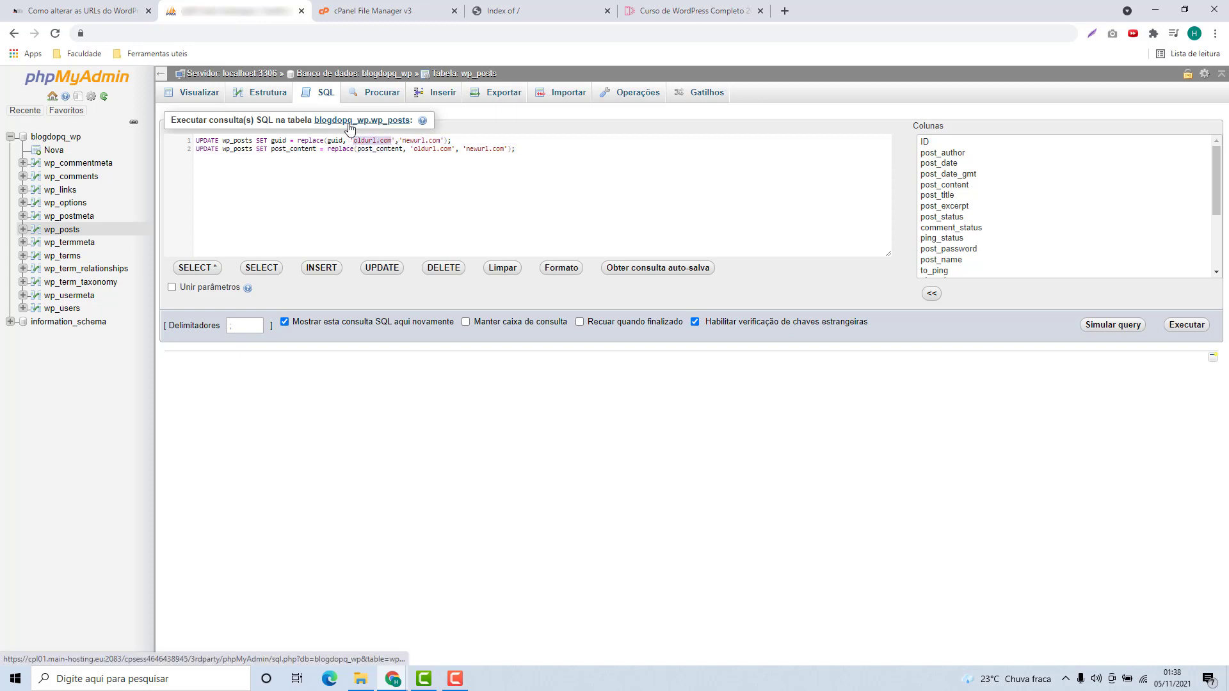
triple_click(403, 135)
left_click(404, 136)
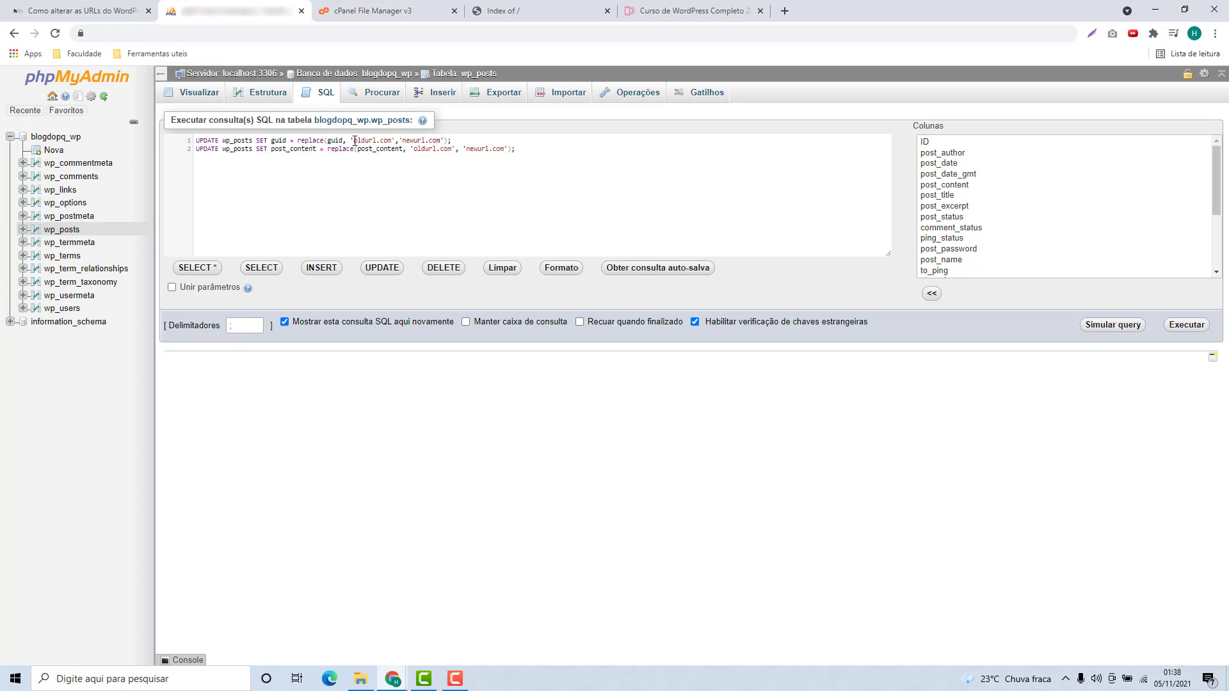
left_click_drag(355, 140, 389, 142)
type("host2b.space")
left_click_drag(413, 148, 452, 147)
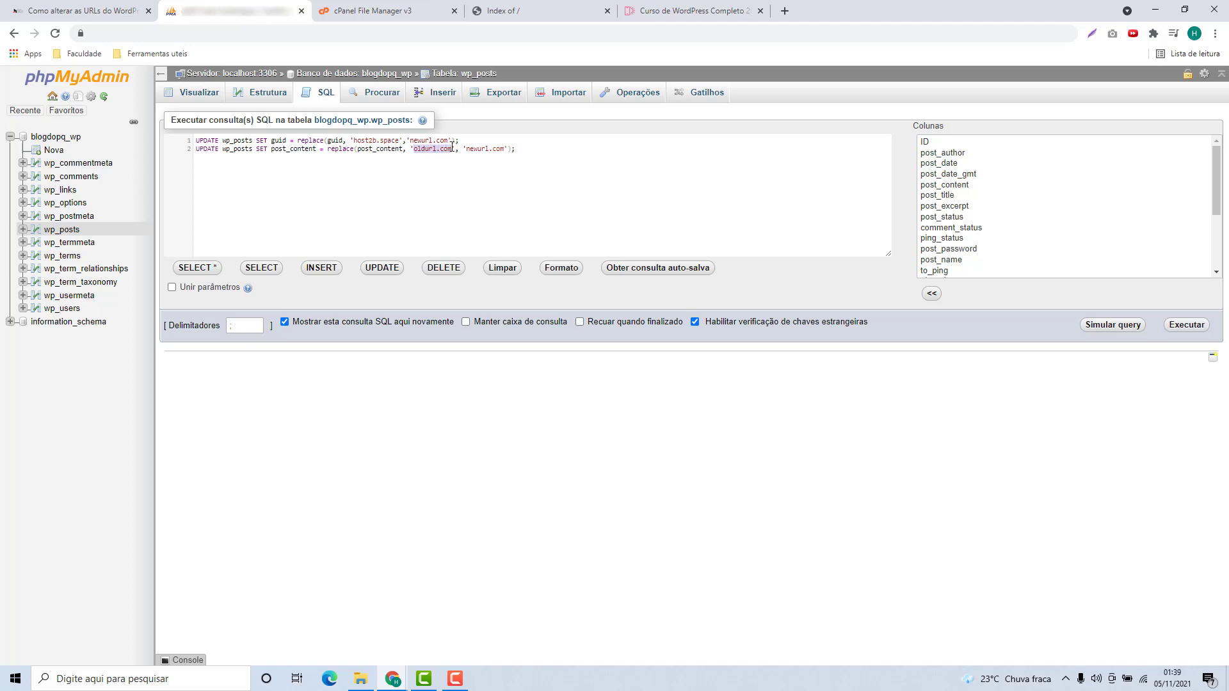
type("host2b.space")
Replace the newurl.com placeholder with host2b.com in both UPDATE statements, and select the whole query.
left_click_drag(411, 142, 449, 140)
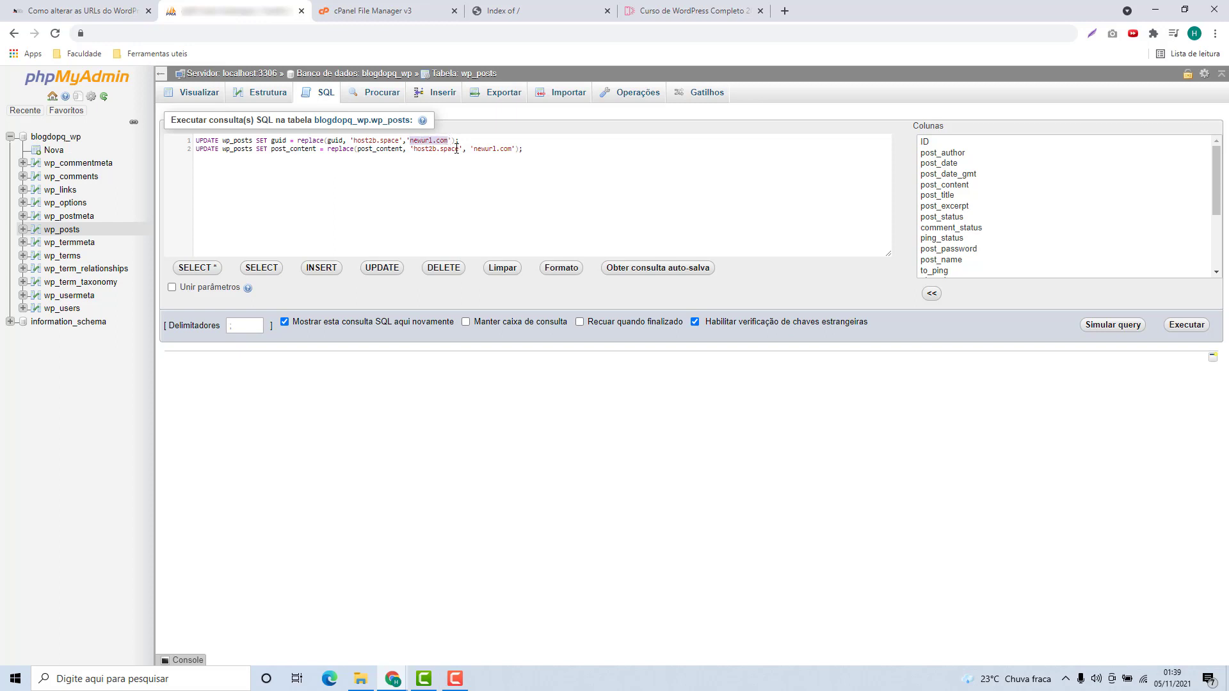
type("host2b.com")
left_click_drag(474, 149, 514, 150)
type("host2b.com")
left_click_drag(552, 150, 195, 131)
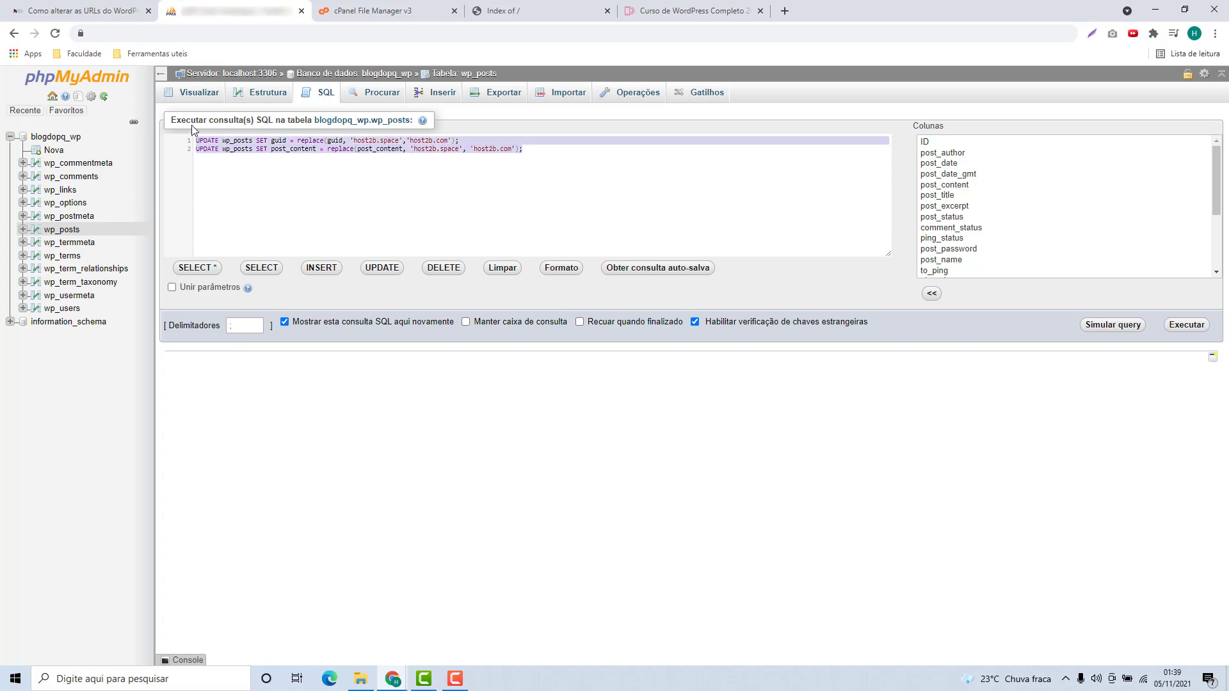